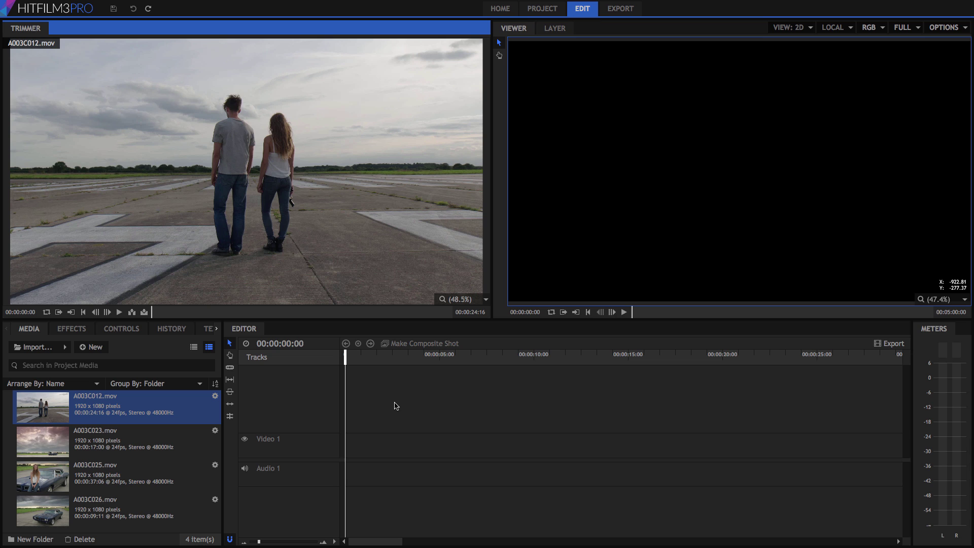
click(263, 330)
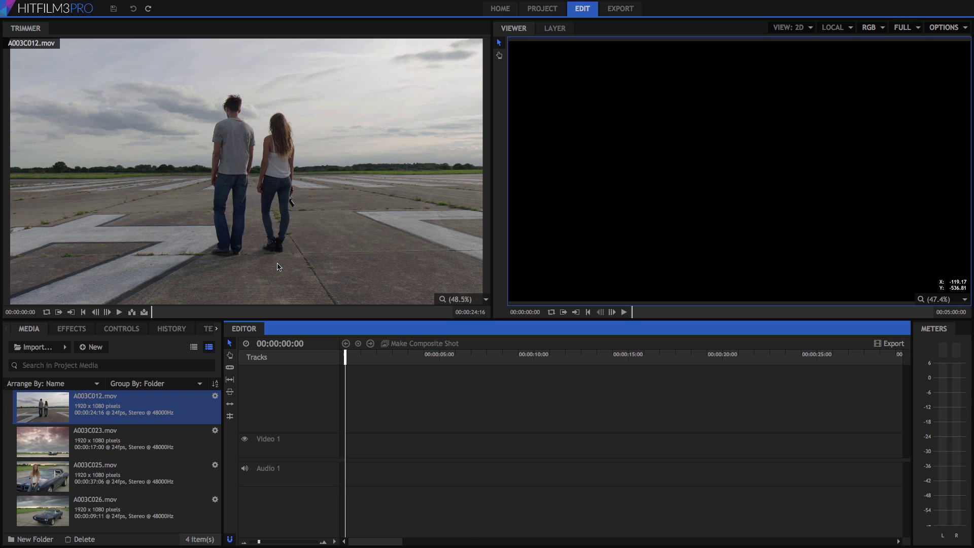
click(38, 330)
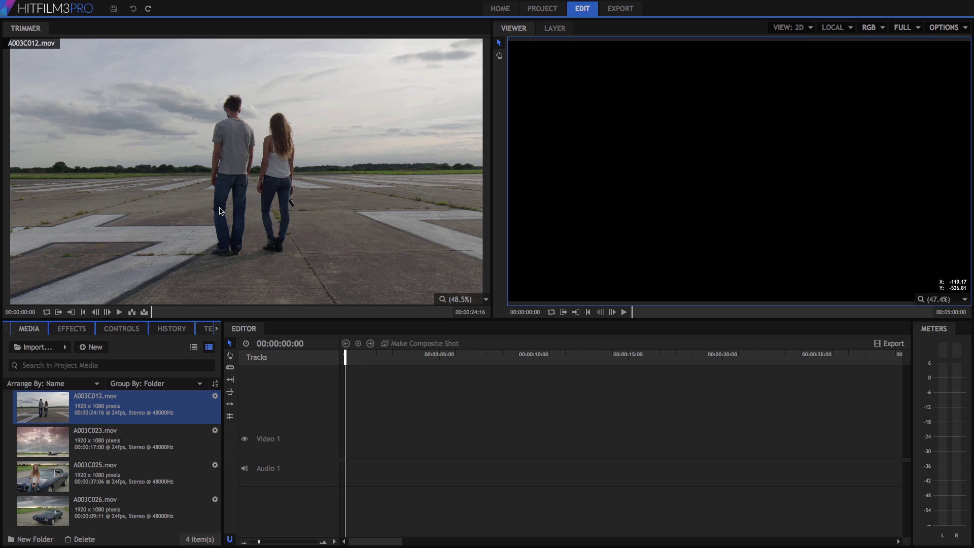
click(221, 210)
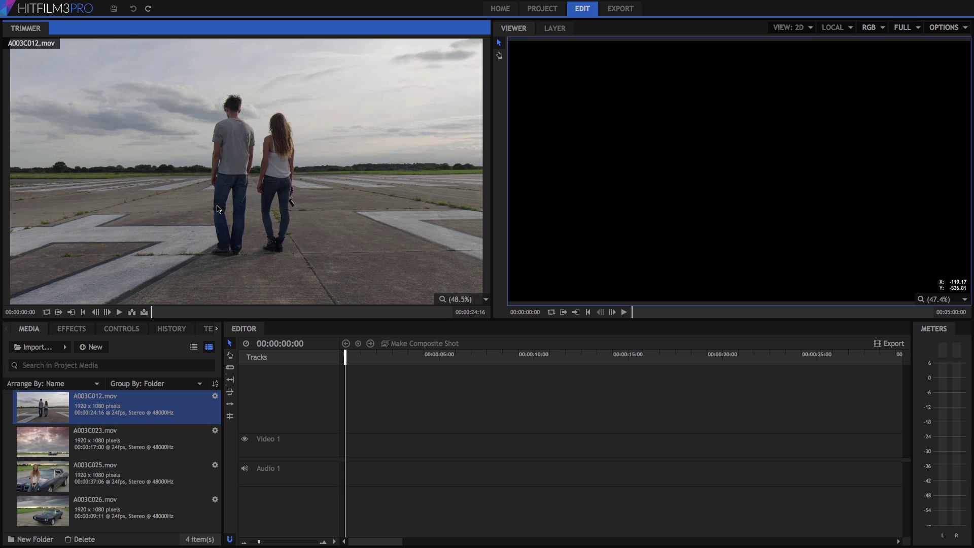
click(310, 335)
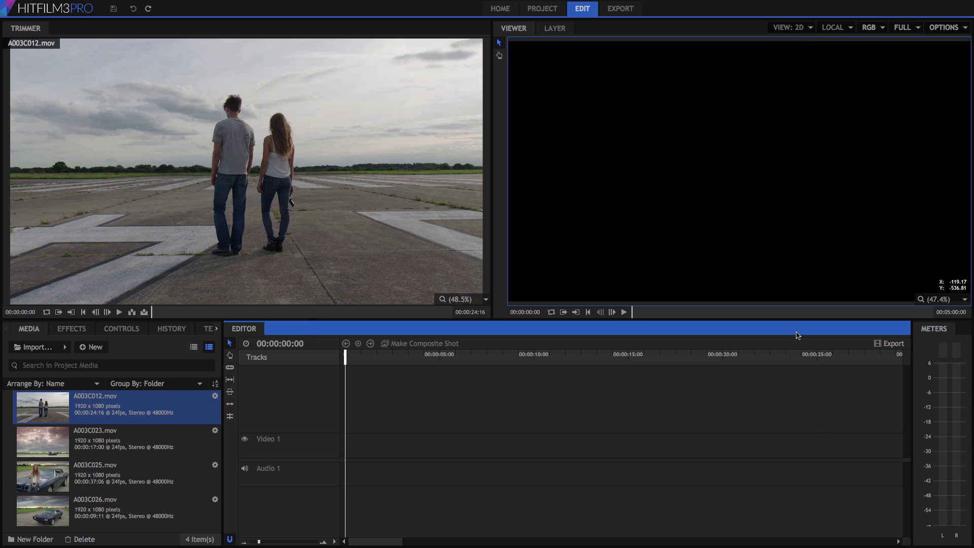
click(736, 209)
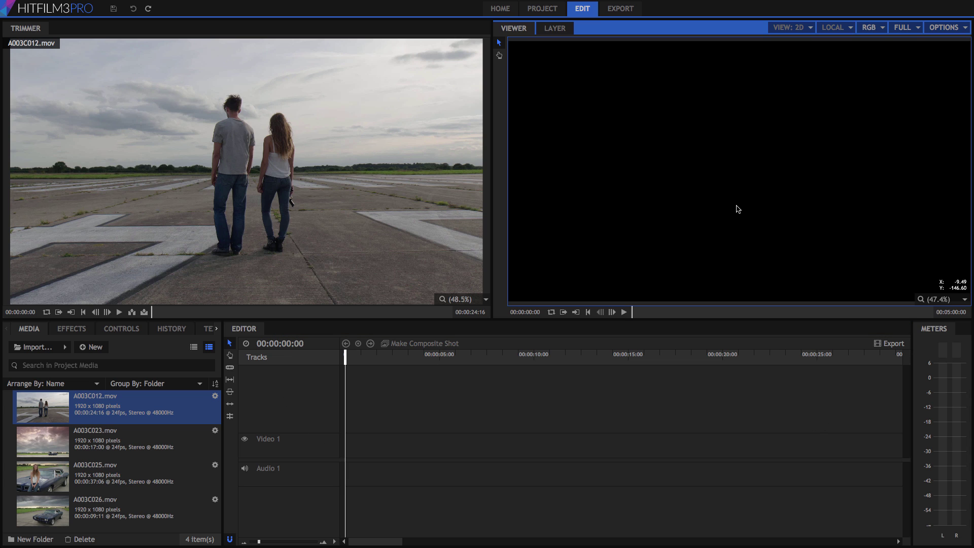
click(34, 332)
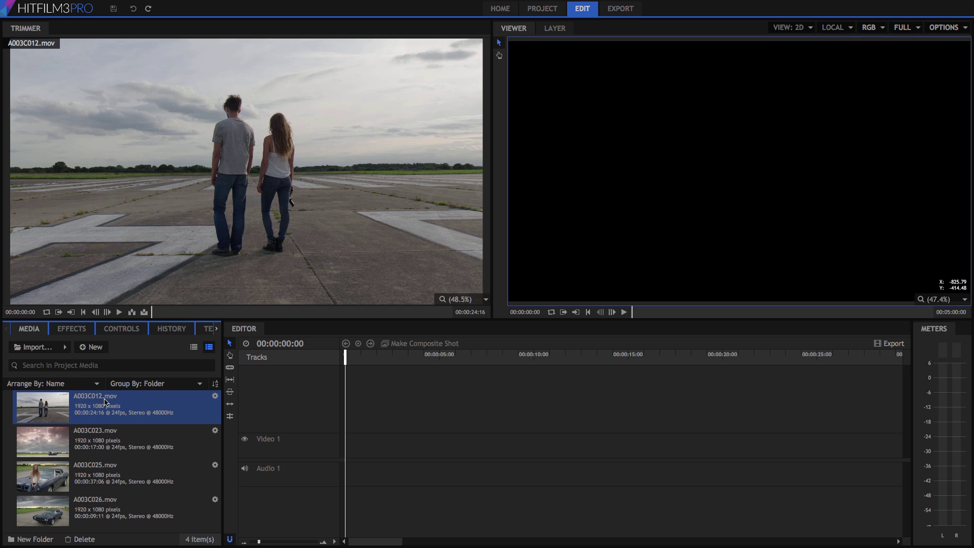
Rename the A003C012.mov clip in the project media as Walking Away.
right_click(108, 403)
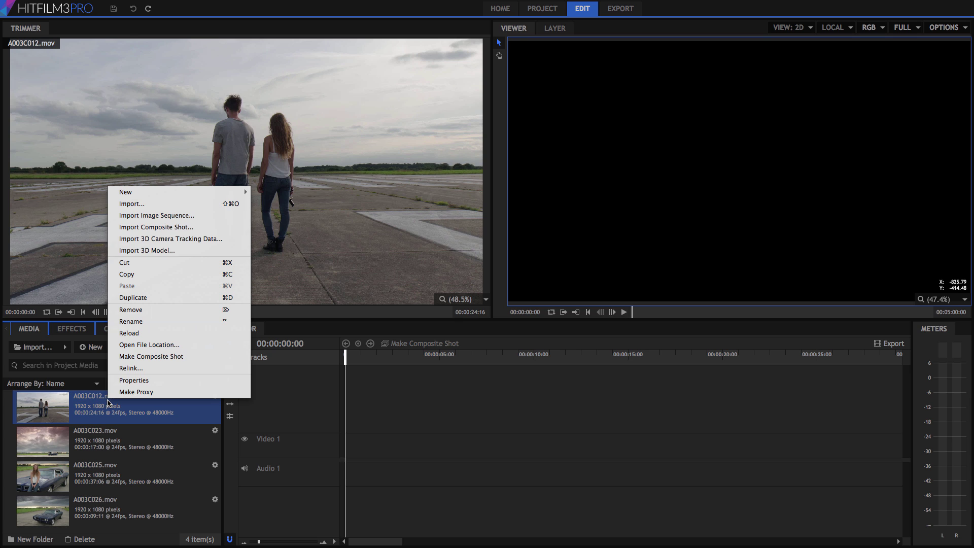
click(130, 322)
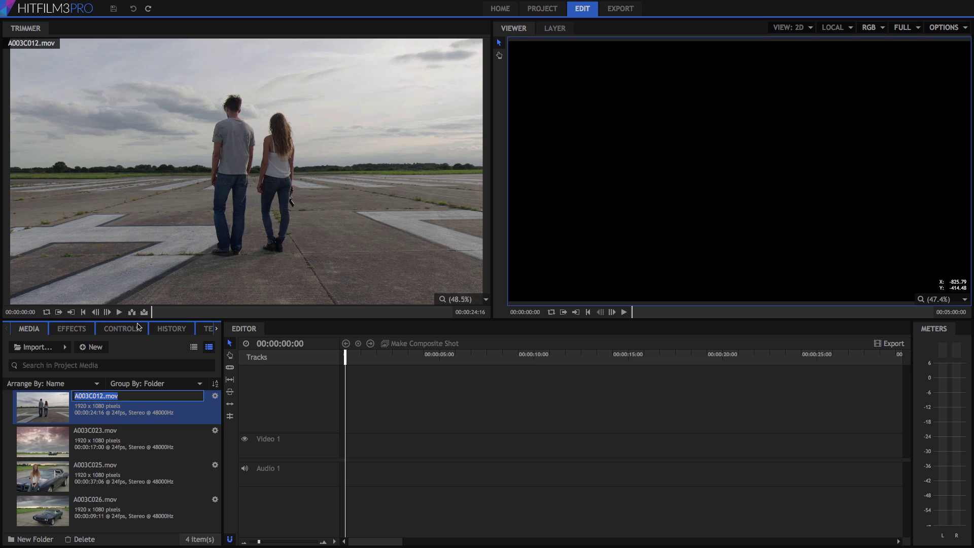
text(Walking Away)
key(Return)
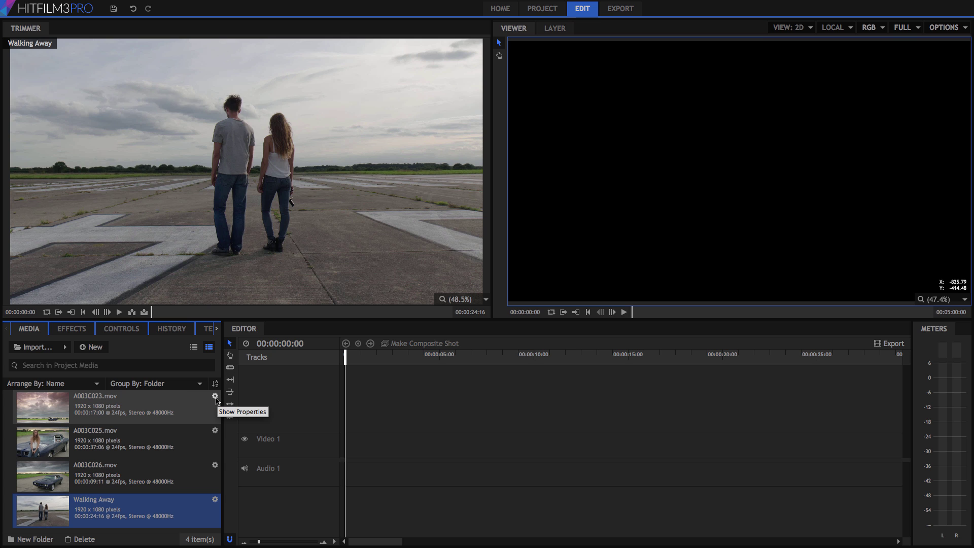
Rename the A003C023.mov clip as Engine through its media properties.
click(215, 397)
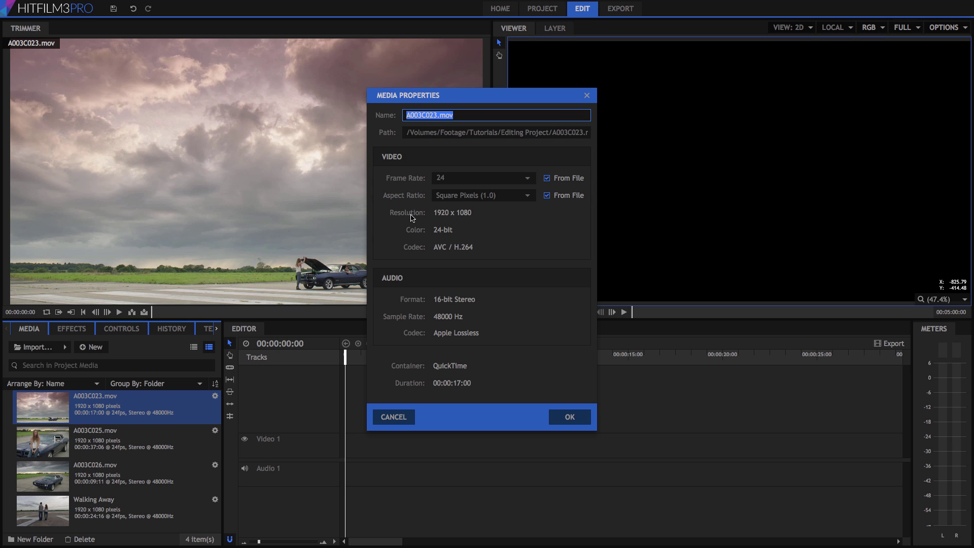
text(Engine)
click(567, 411)
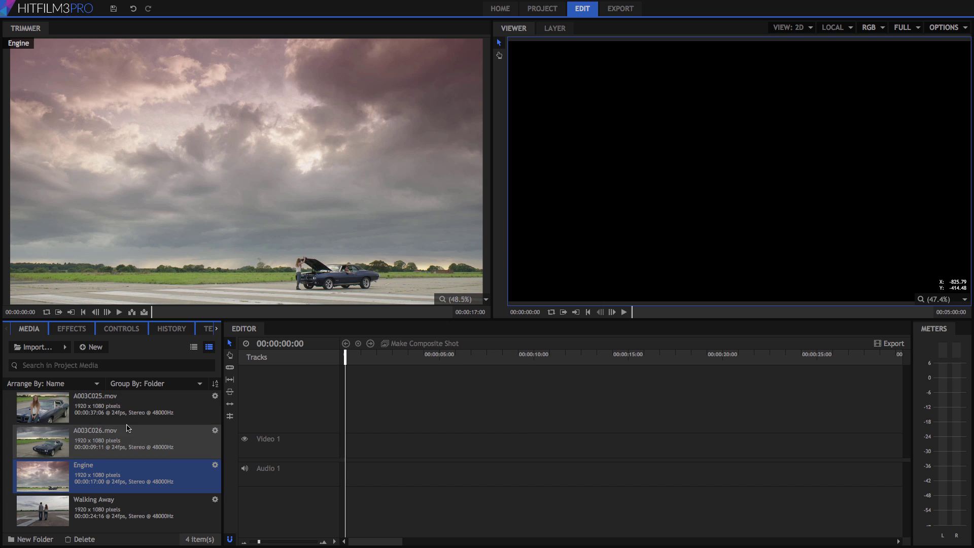
Rename the A003C025.mov clip in the project media as Waiting.
right_click(92, 398)
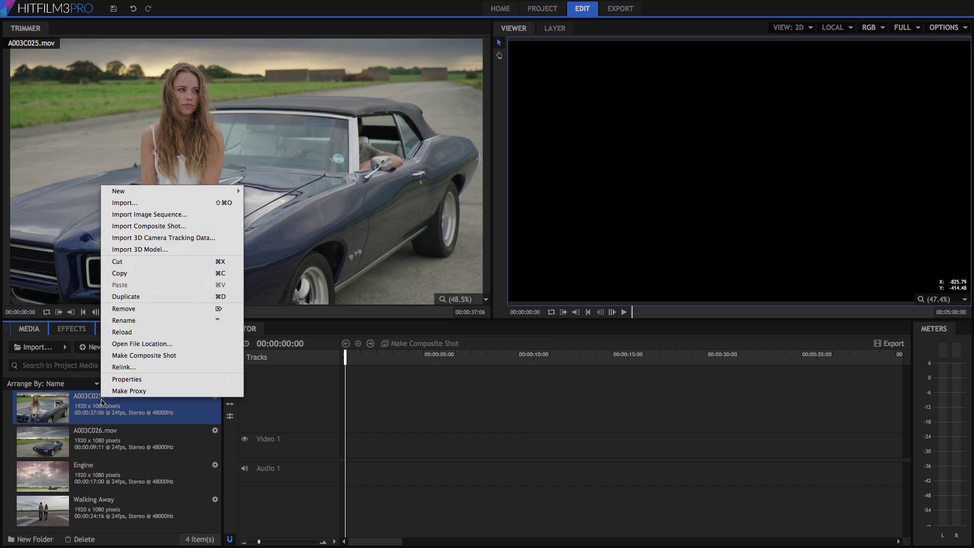
click(135, 323)
text(Waiting)
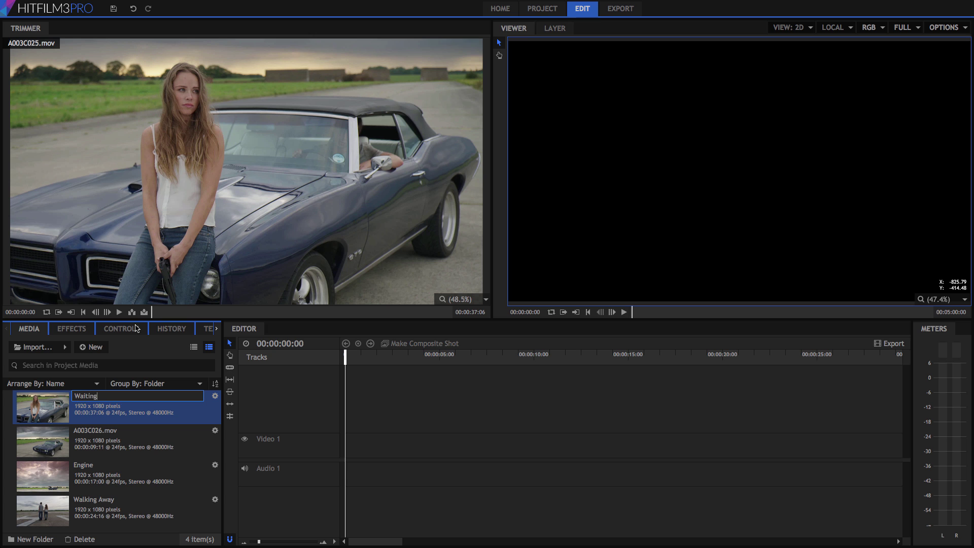
key(Return)
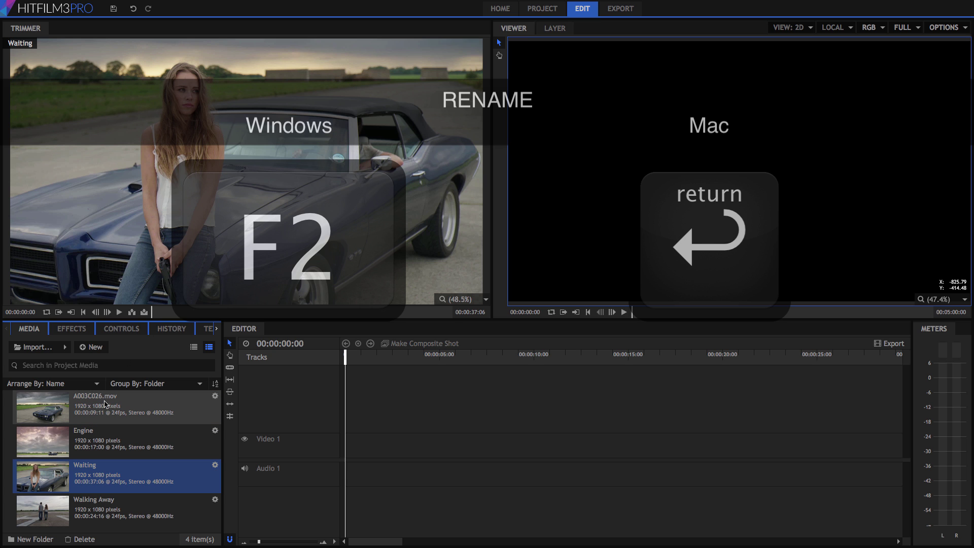
Rename the A003C026.mov clip in the project media as Left Behind.
click(105, 403)
key(F2)
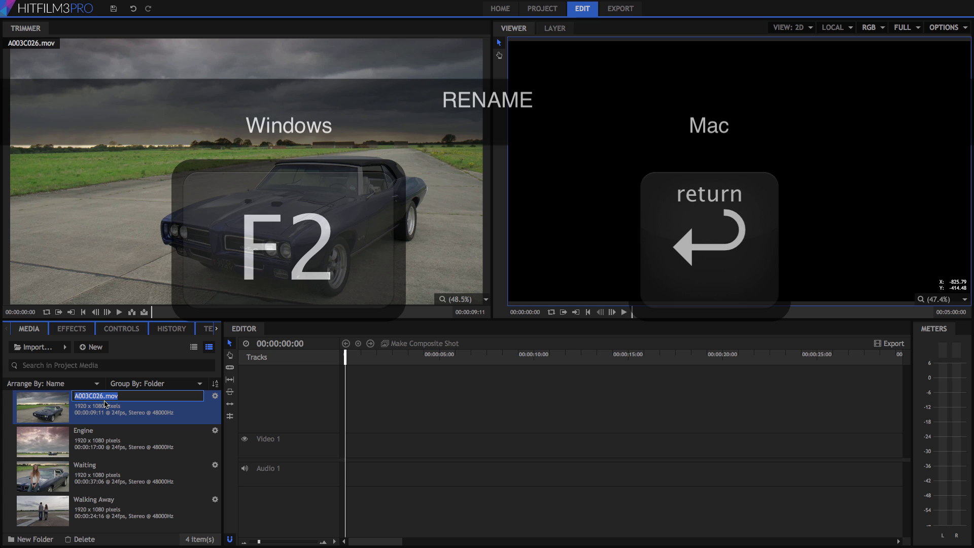
text(Lef)
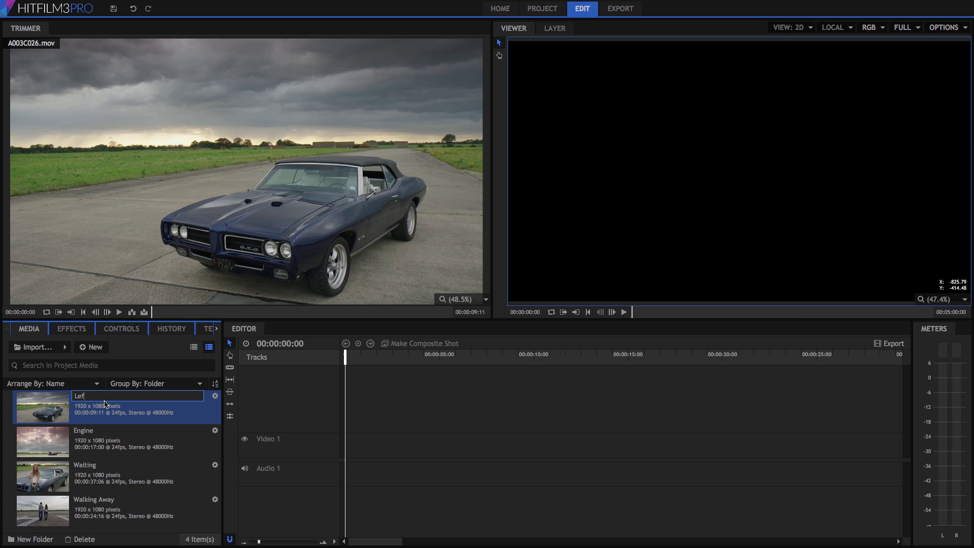
text(t Behind)
key(Return)
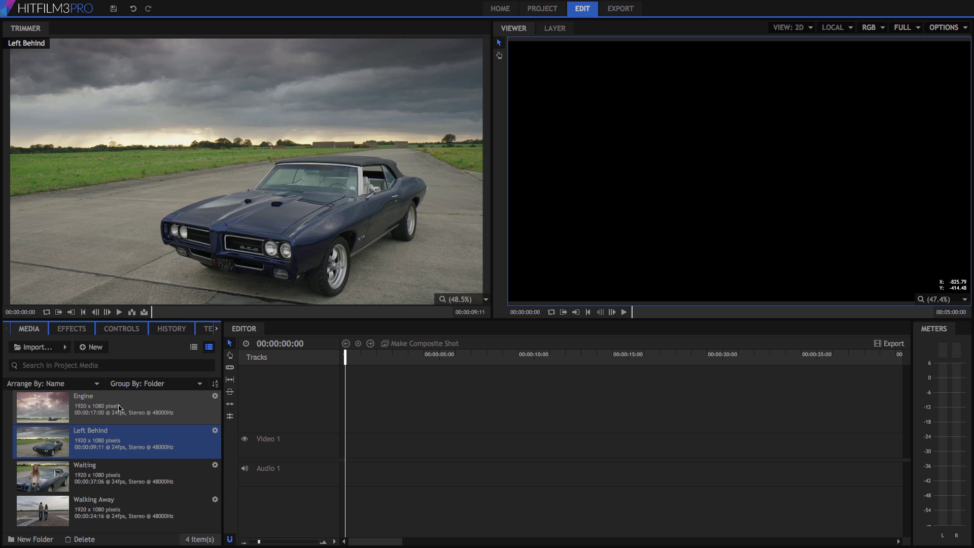
Preview the Engine, Left Behind, Waiting and Walking Away clips one after another in the Trimmer.
click(119, 406)
click(120, 440)
click(118, 480)
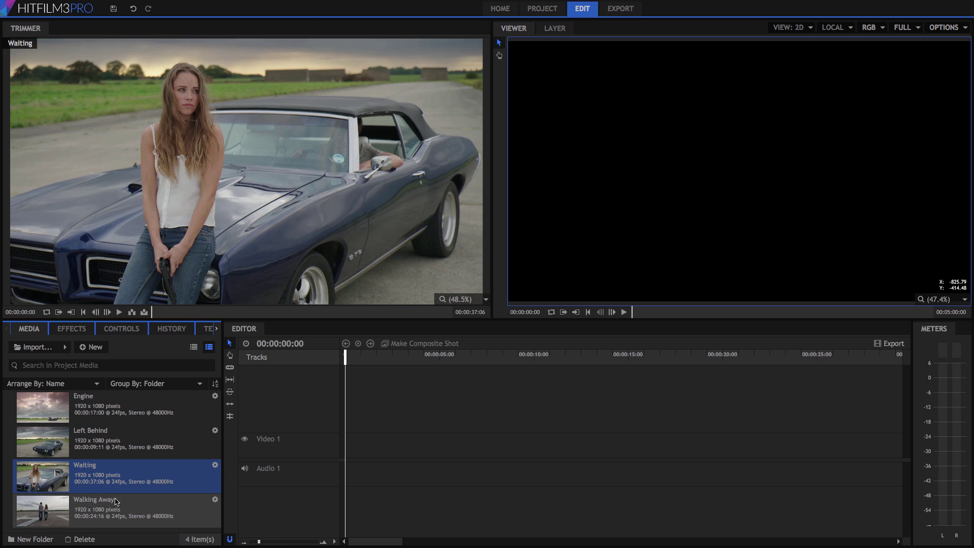
click(116, 508)
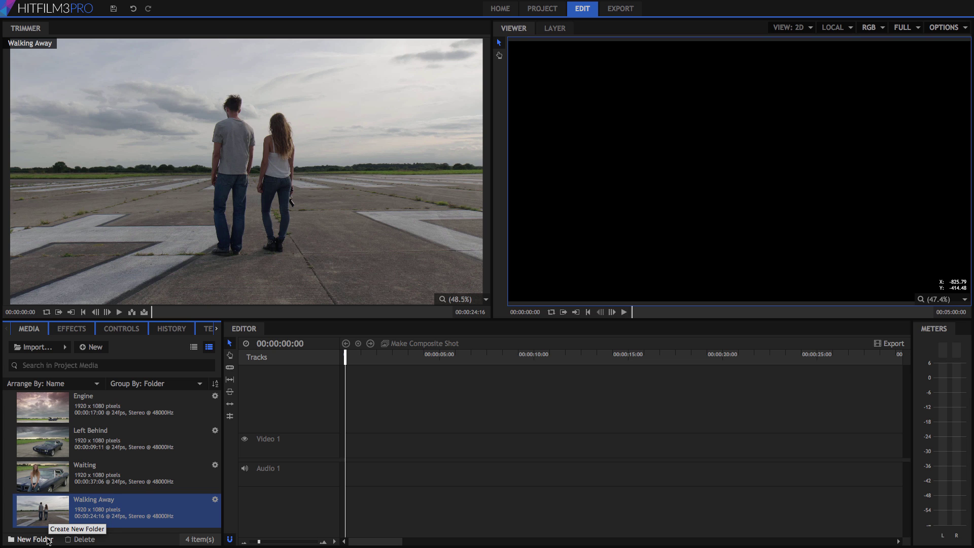
Create a media folder named Car and move the Engine, Left Behind and Waiting clips into it.
click(48, 539)
text(Car)
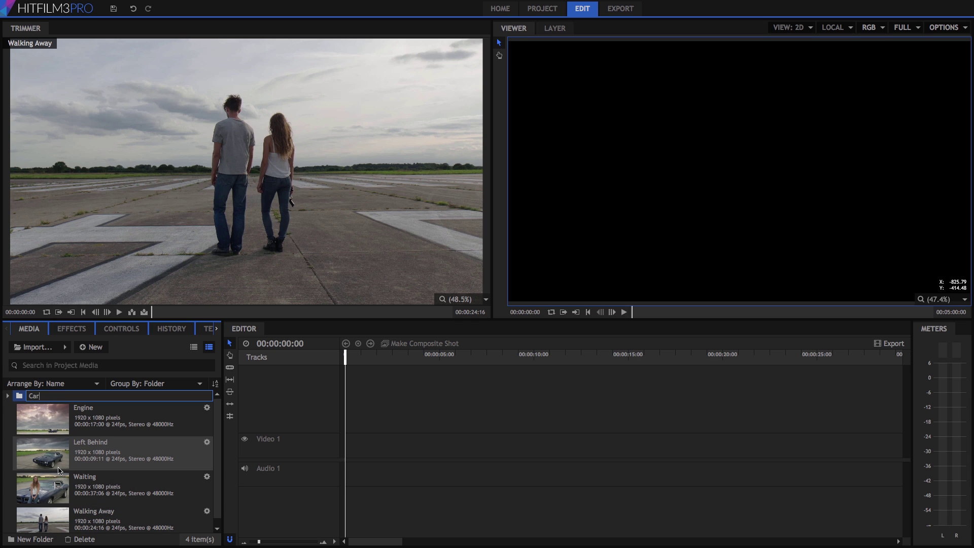
key(Return)
key(Down)
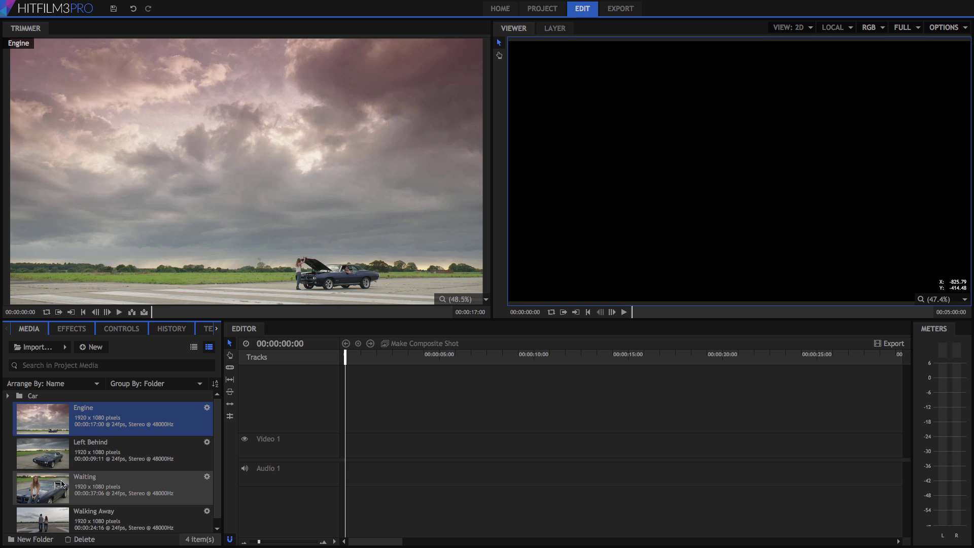
shift+click(60, 483)
drag(59, 479, 38, 400)
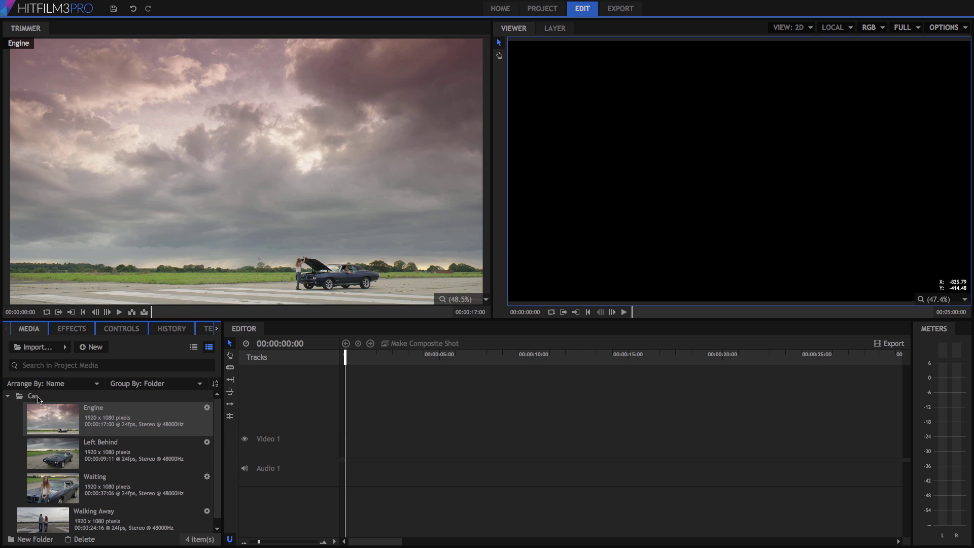
Collapse and re-expand the Car folder, and switch the media display to the plain list and back to Preview Mode.
click(8, 397)
click(8, 396)
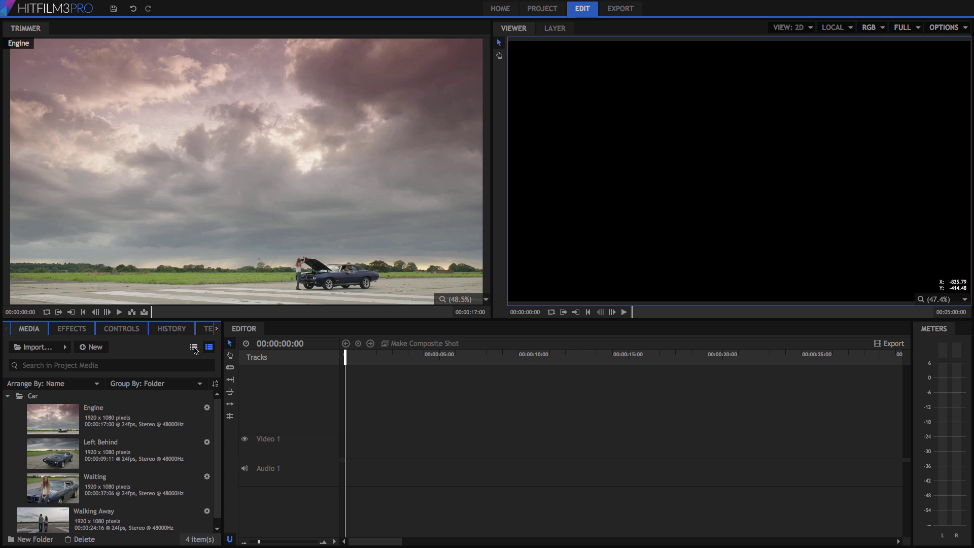
click(194, 348)
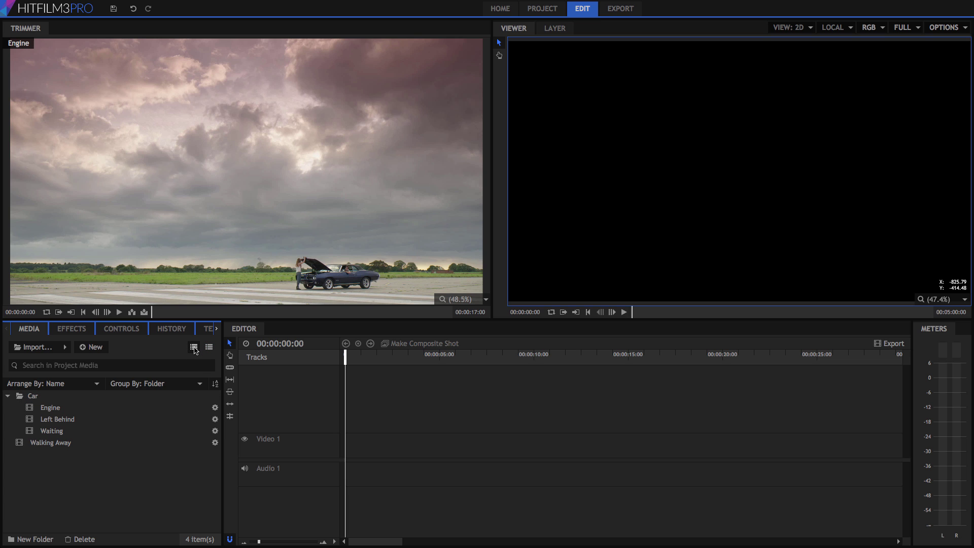
click(208, 348)
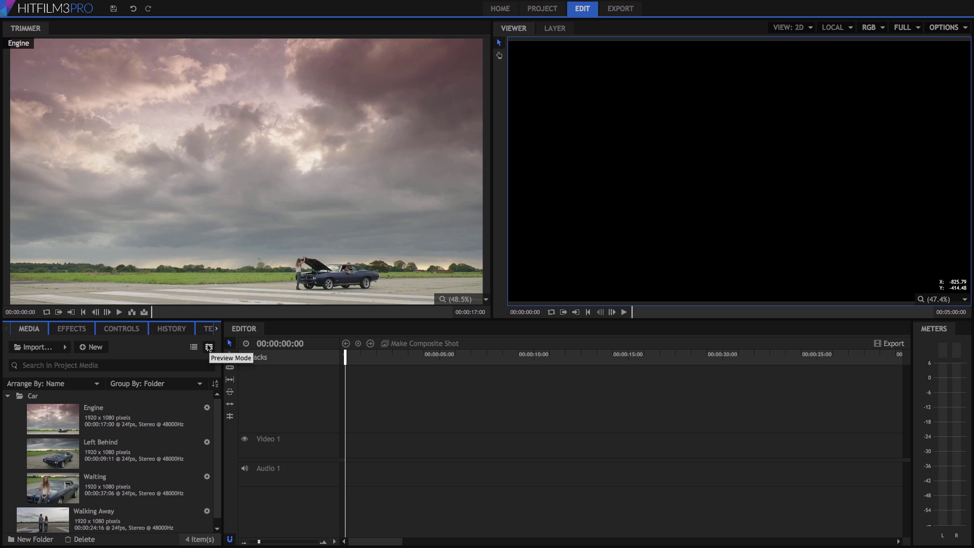
Group the project media by media type and check the available arrangement options.
click(198, 387)
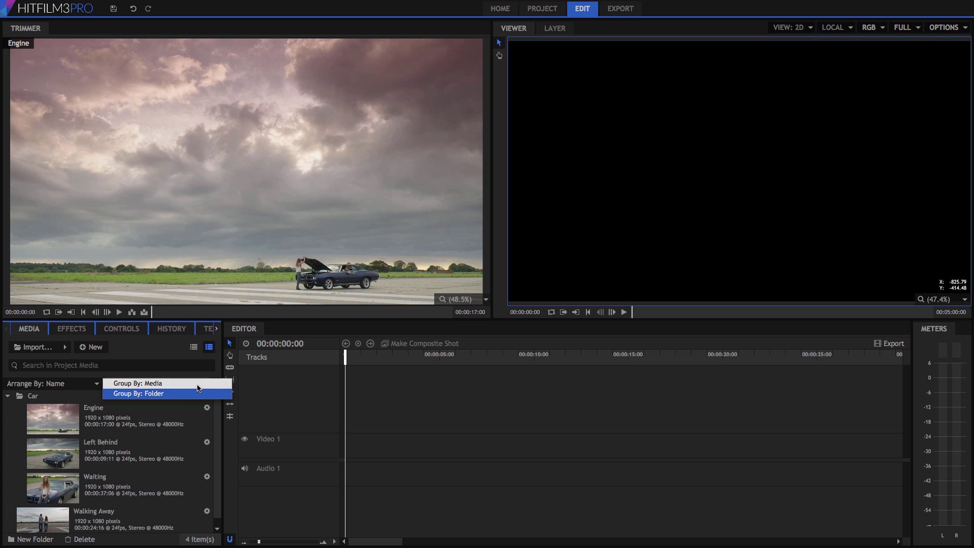
click(113, 383)
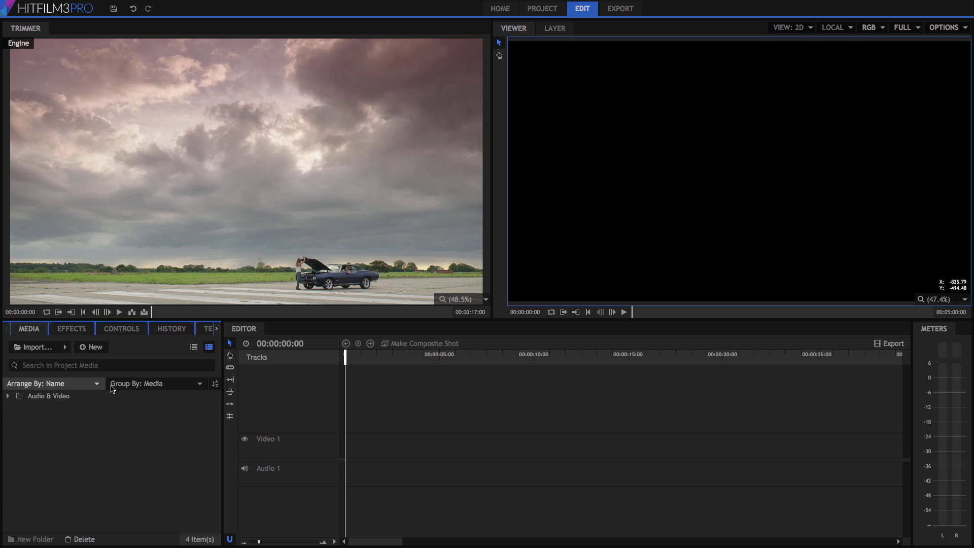
click(96, 384)
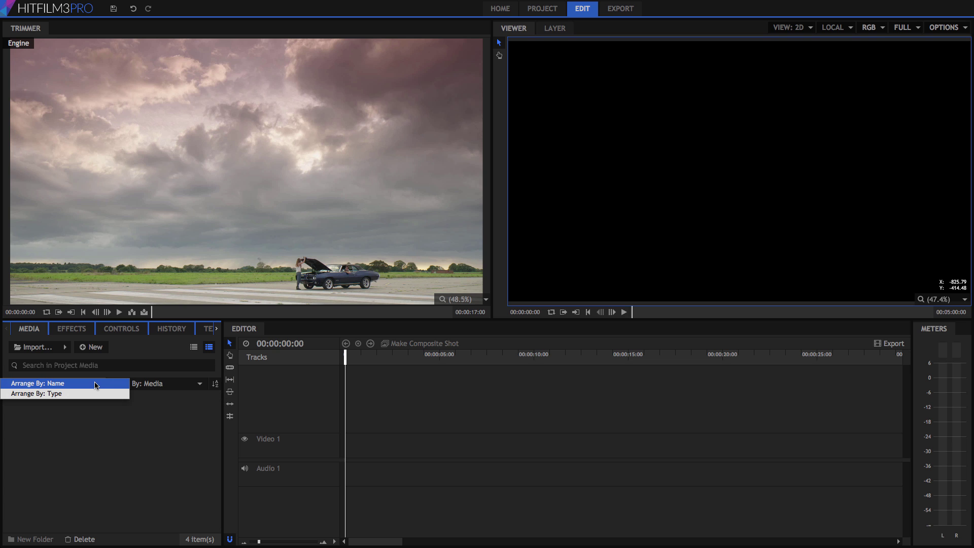
click(199, 396)
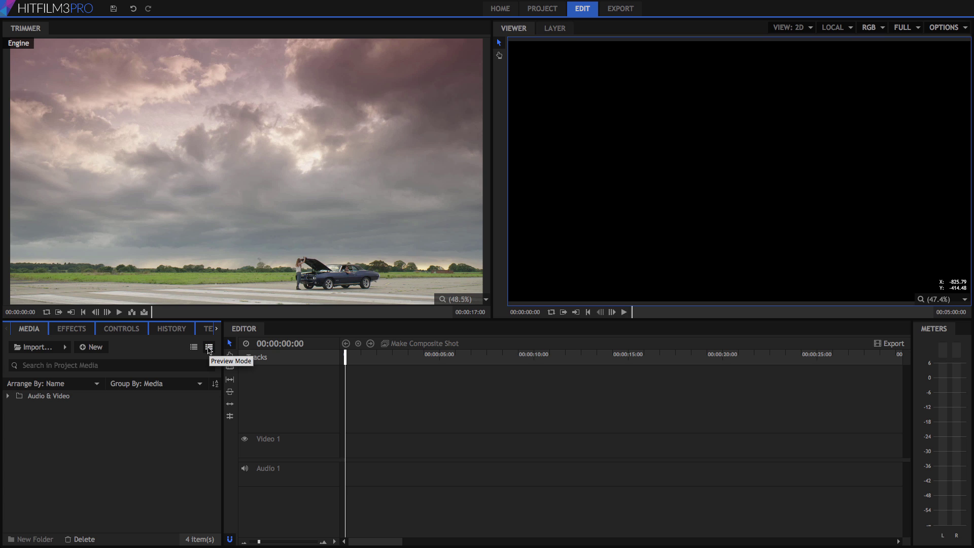
Return the project media to grouping by folder, keeping the arrangement by name.
click(196, 385)
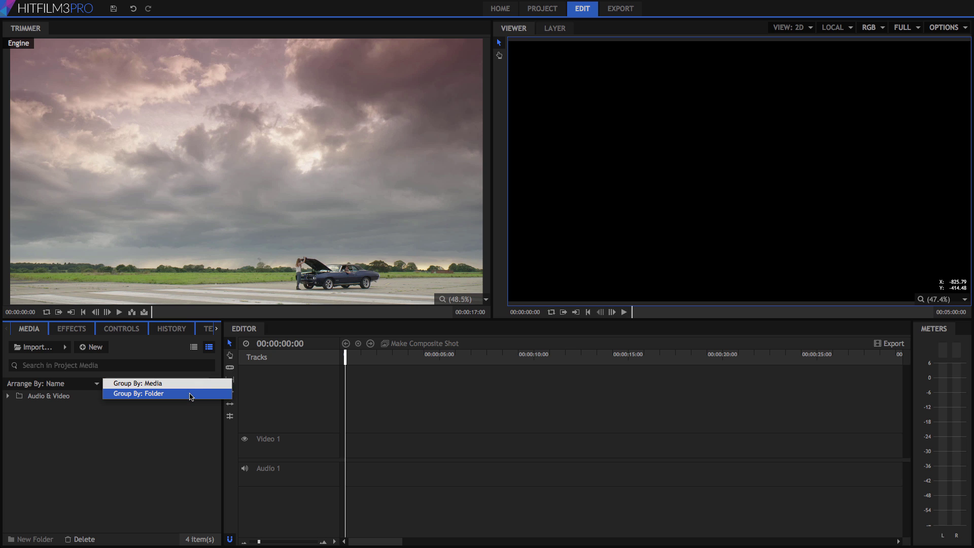
click(191, 397)
click(92, 384)
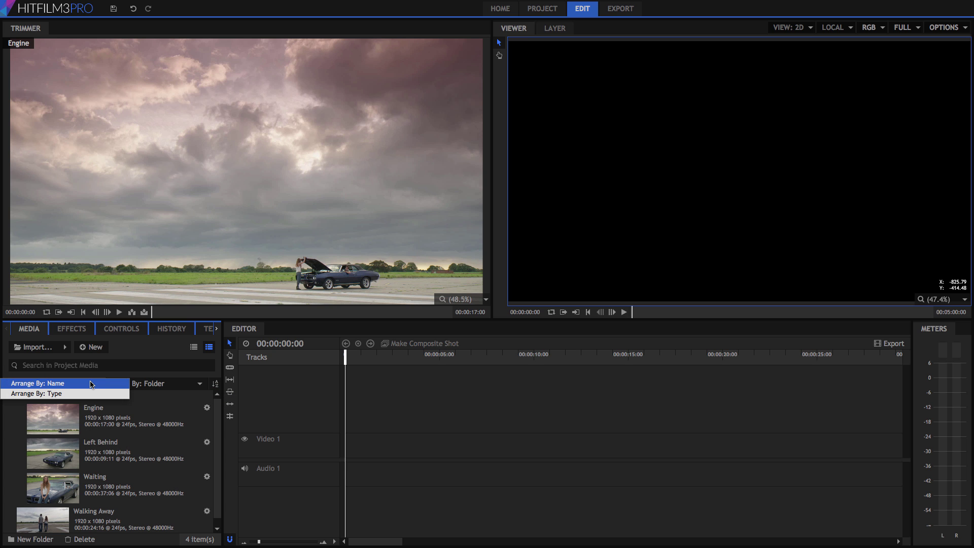
click(92, 383)
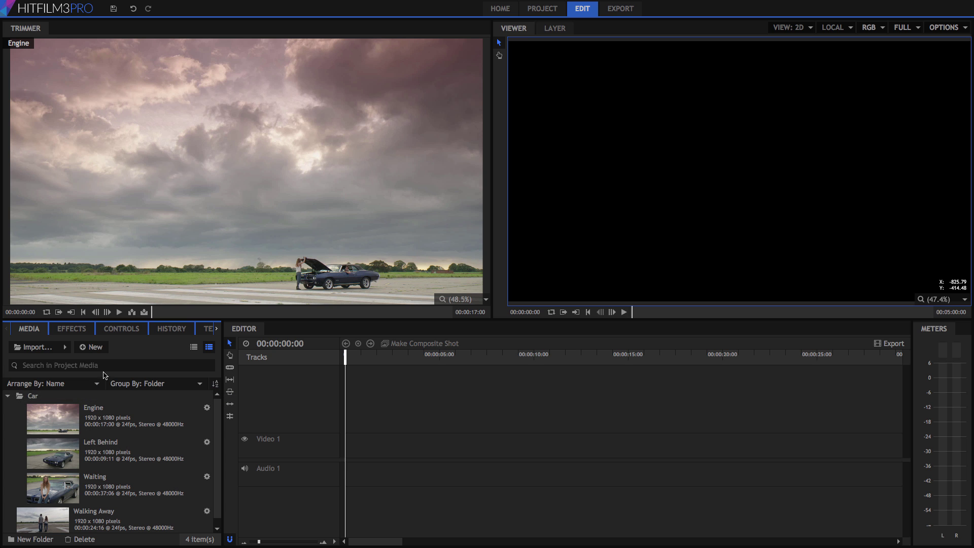
Load the Waiting clip into the Trimmer, enlarge its preview to 100%, and return it to Scale to Fit.
click(57, 489)
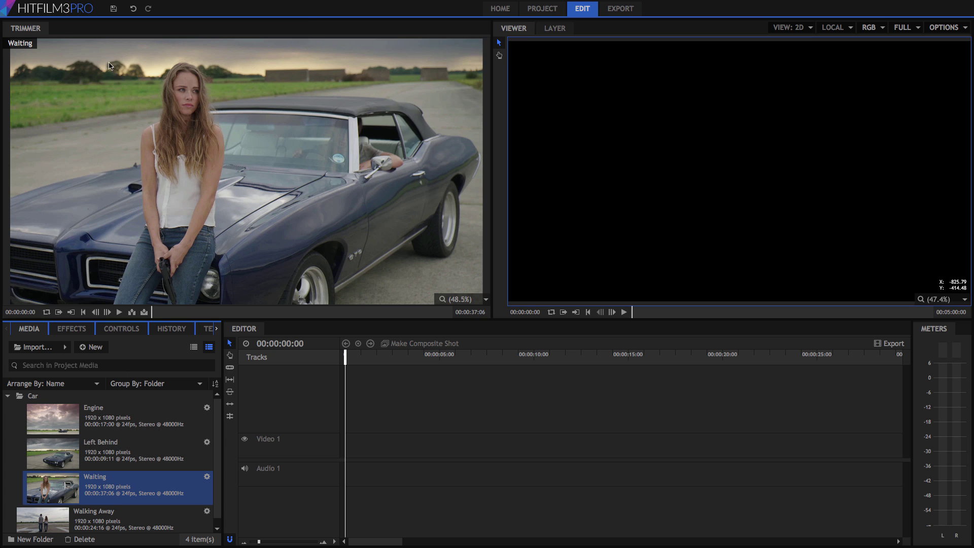
click(201, 164)
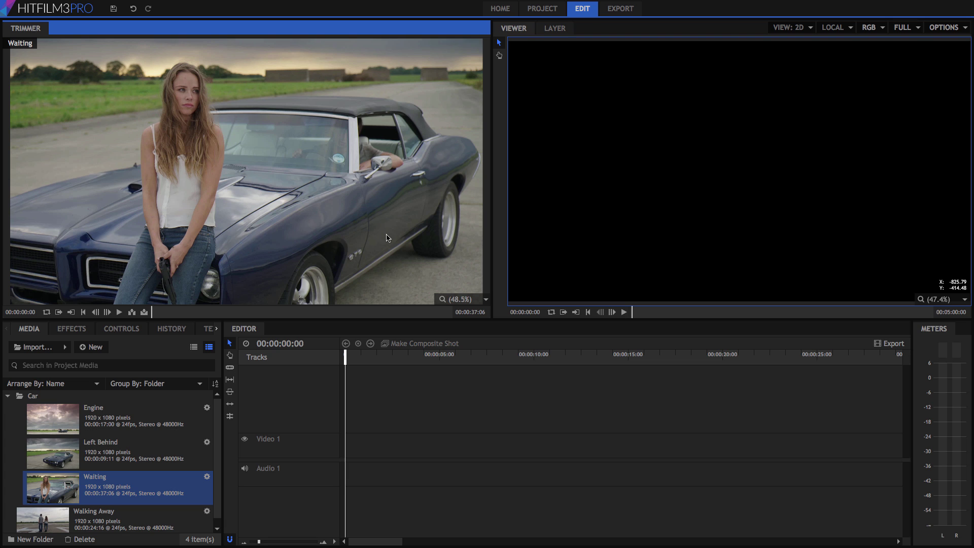
click(485, 300)
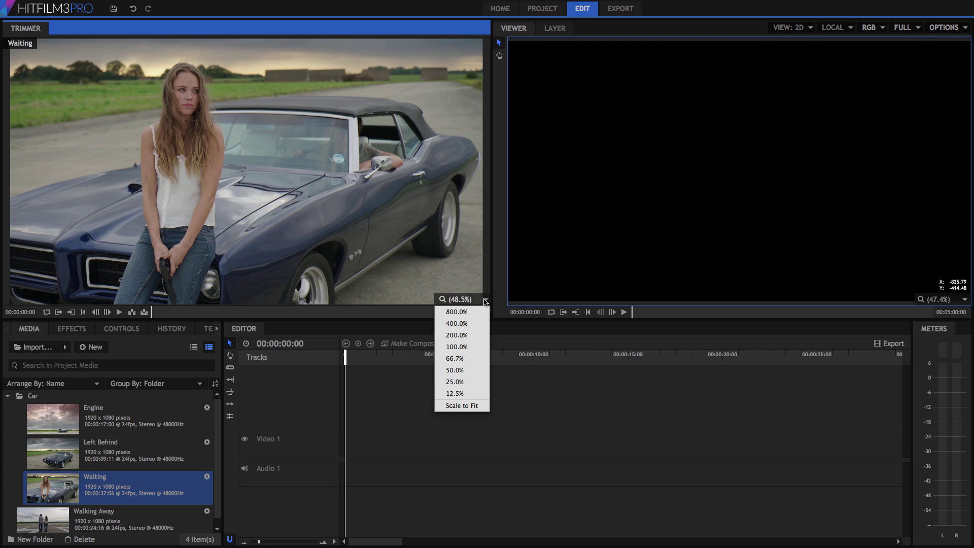
click(474, 349)
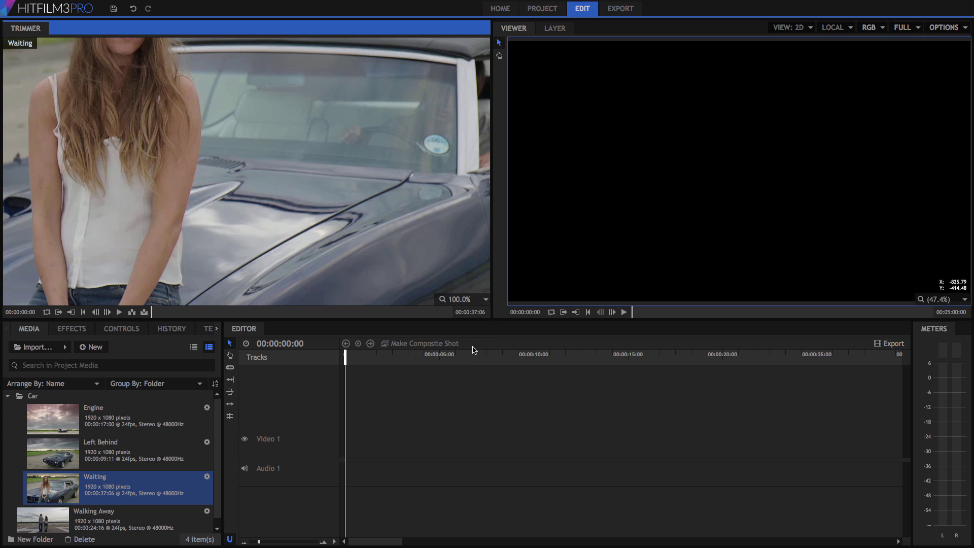
click(485, 300)
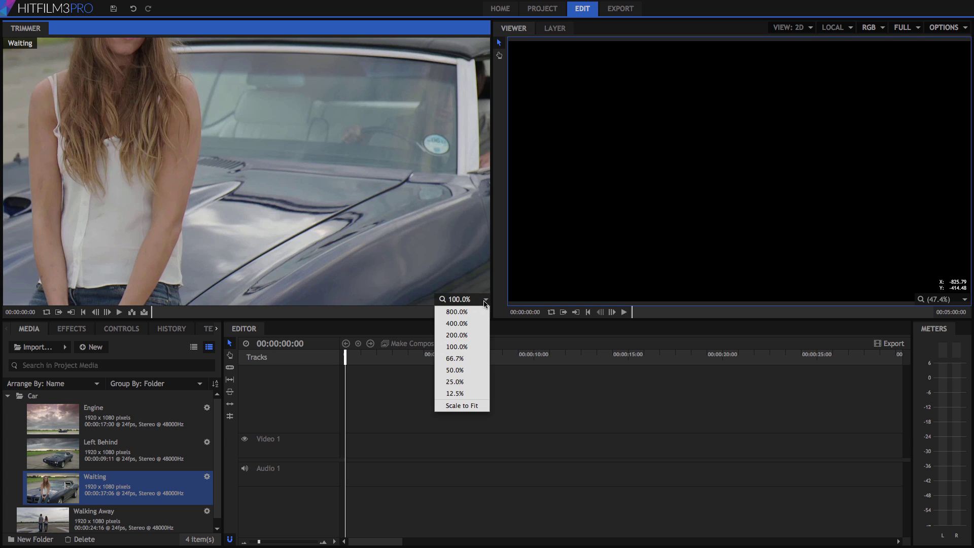
click(482, 408)
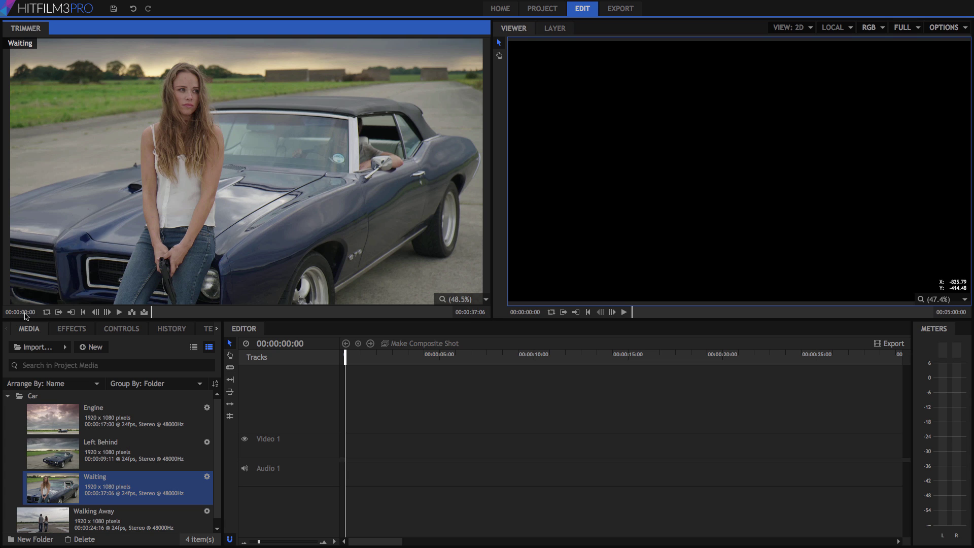
Preview the Waiting clip in the Trimmer by playing its opening and scrubbing ahead to about 00:00:22:15.
drag(170, 316, 131, 313)
click(120, 312)
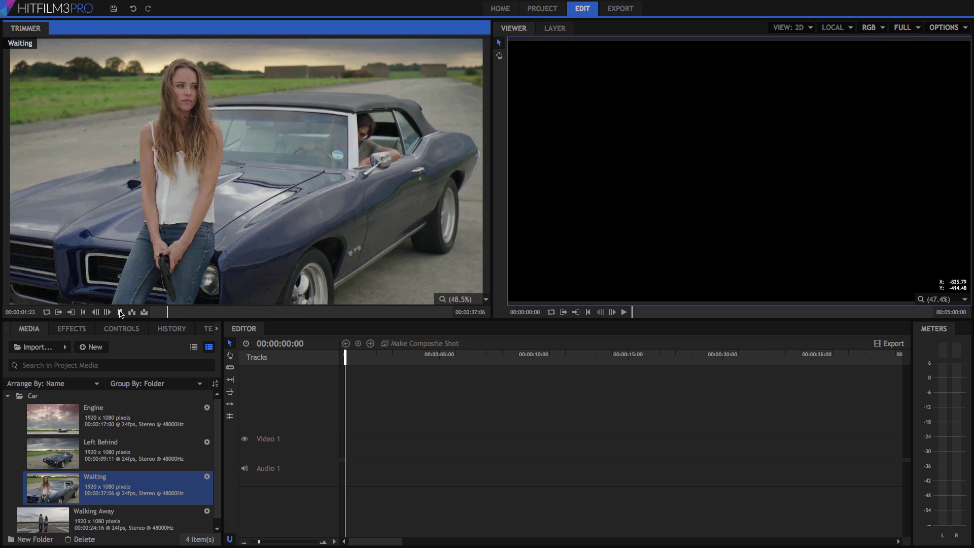
key(space)
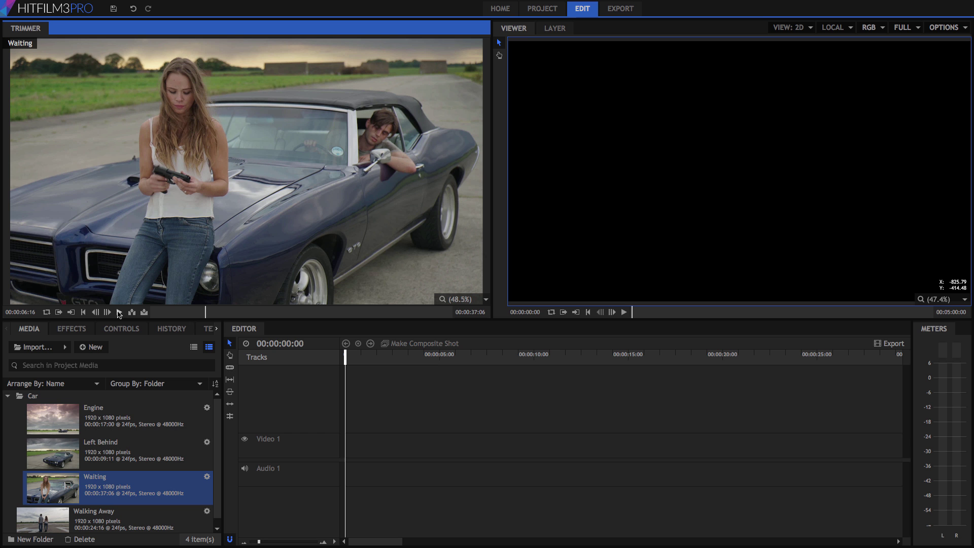
click(118, 314)
drag(205, 313, 334, 312)
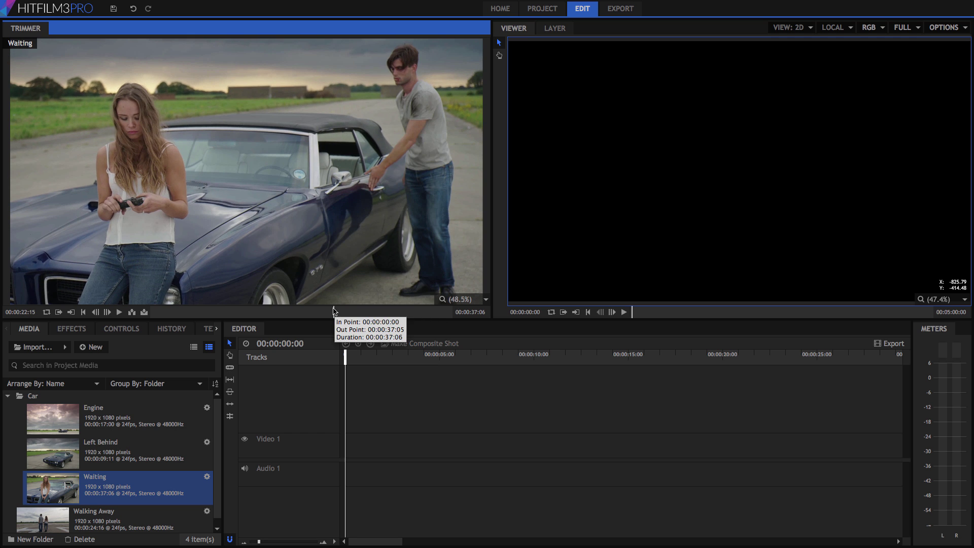
Step the Waiting clip two frames backward and two frames forward in the Trimmer, and repeat this once.
key(comma)
key(comma)
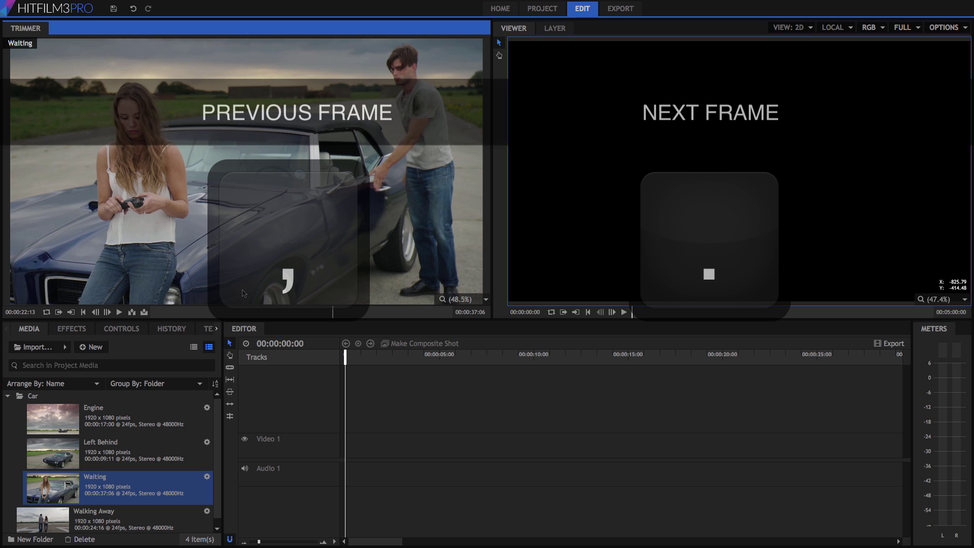
key(period)
key(period)
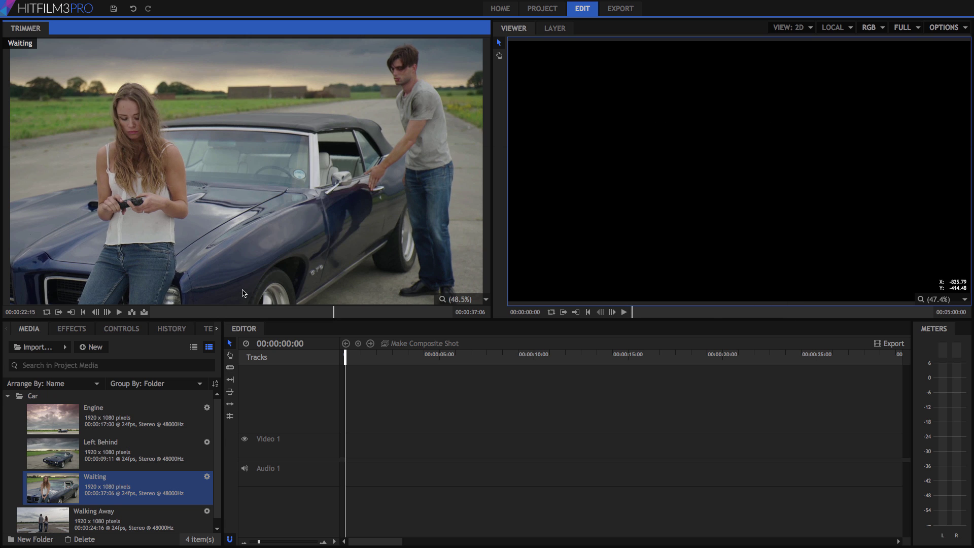
click(95, 313)
click(96, 313)
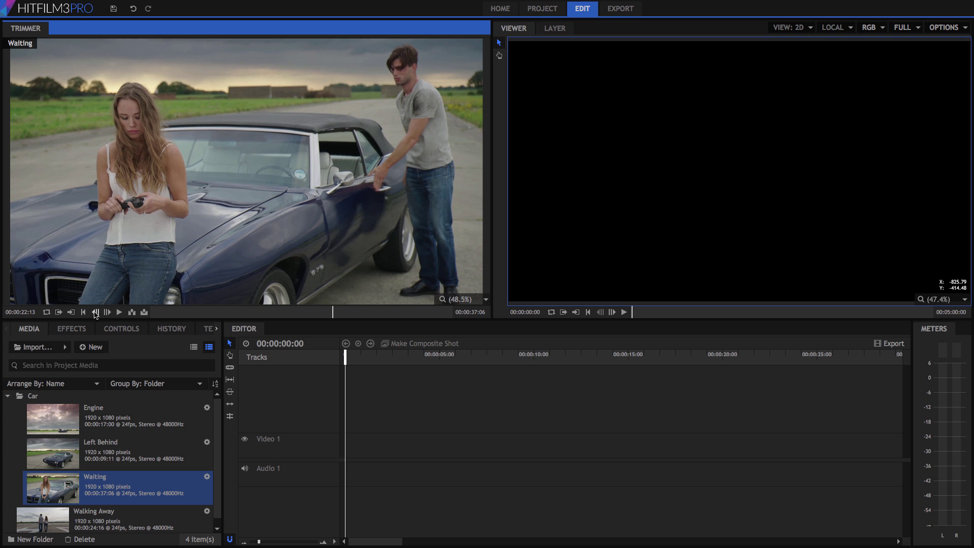
click(107, 312)
click(108, 313)
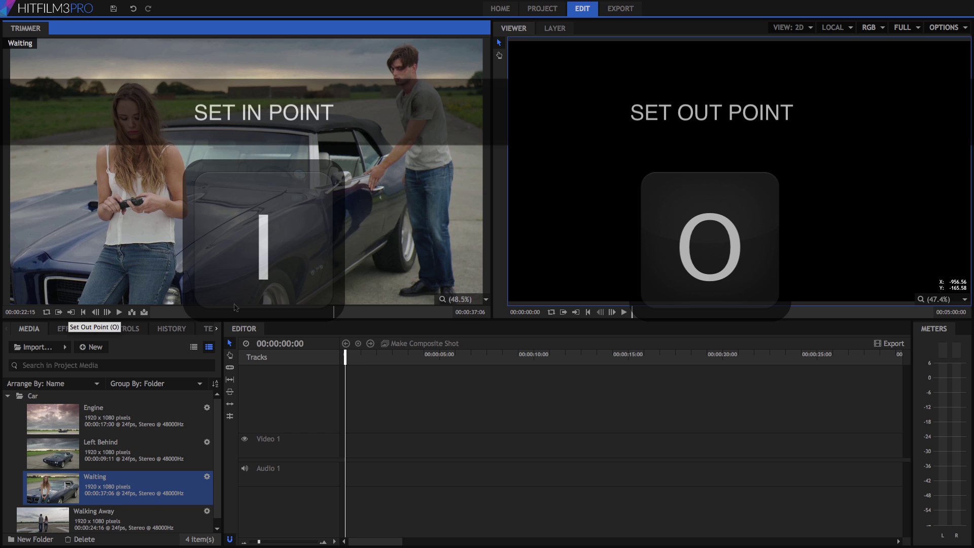
Set the Waiting clip's in point to 00:00:09:03 and its out point to 00:00:14:02, and play the clip.
click(212, 312)
click(119, 312)
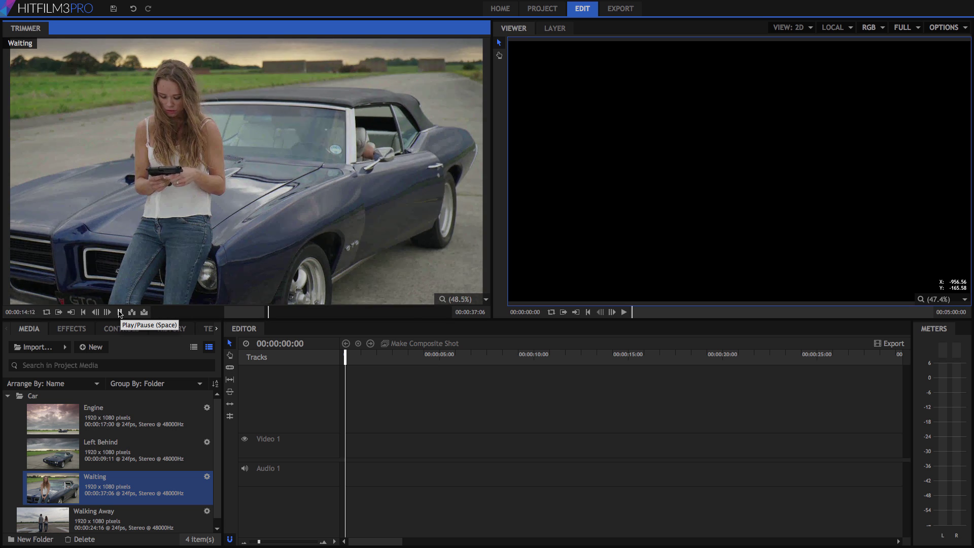
click(119, 312)
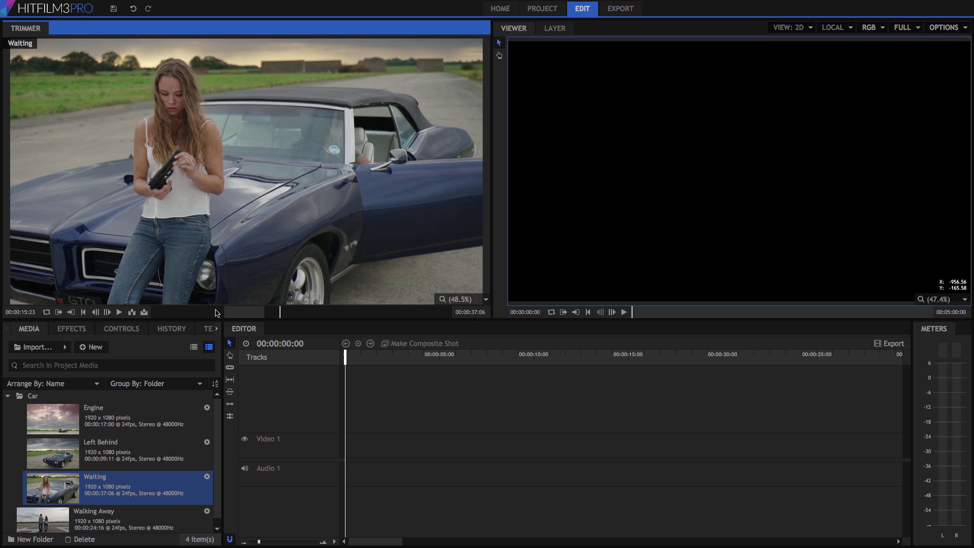
Turn on looped playback in the Trimmer and play the section between the in and out points.
mouse_move(260, 312)
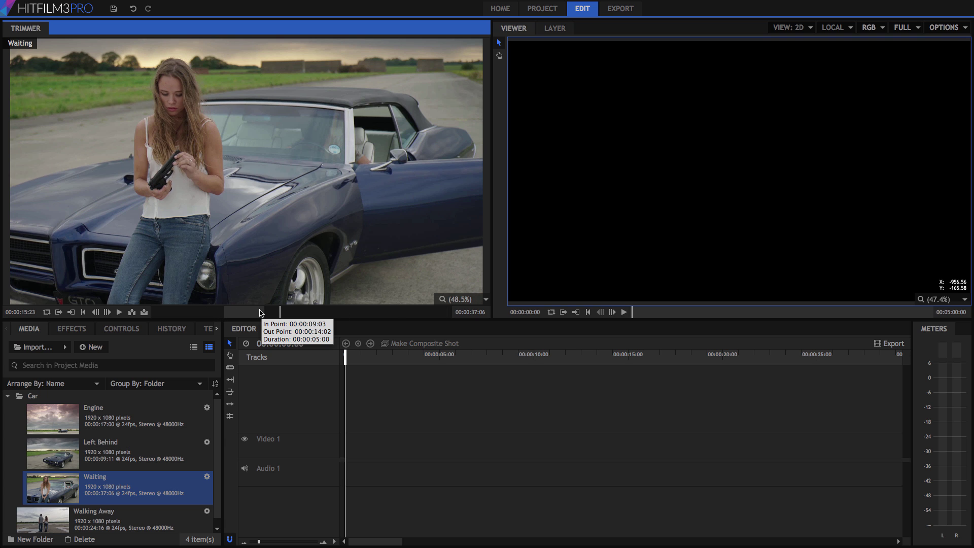
drag(260, 312, 229, 313)
click(119, 312)
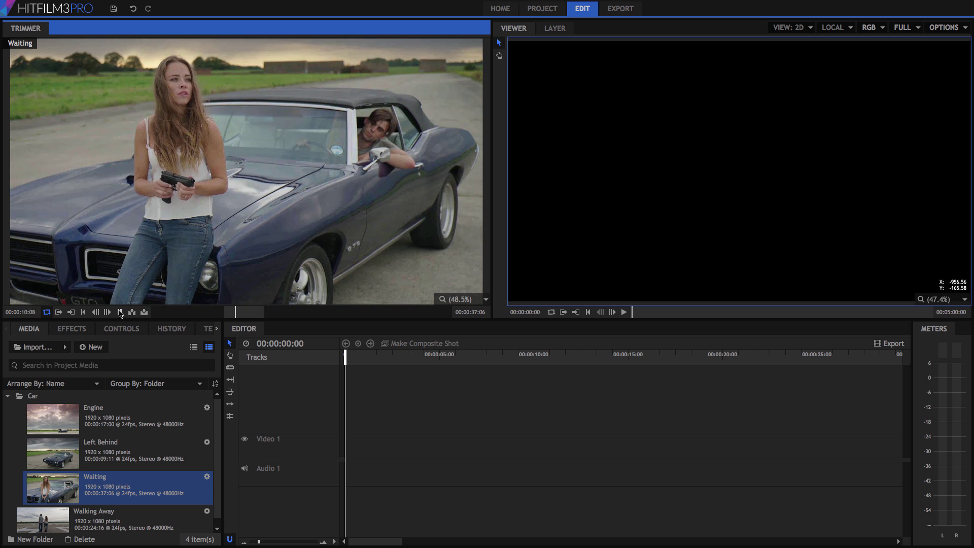
click(119, 312)
Set the in point to 00:00:08:10 and add the trimmed Waiting clip at the timeline start, matching the Editor Sequence settings to the clip.
click(219, 312)
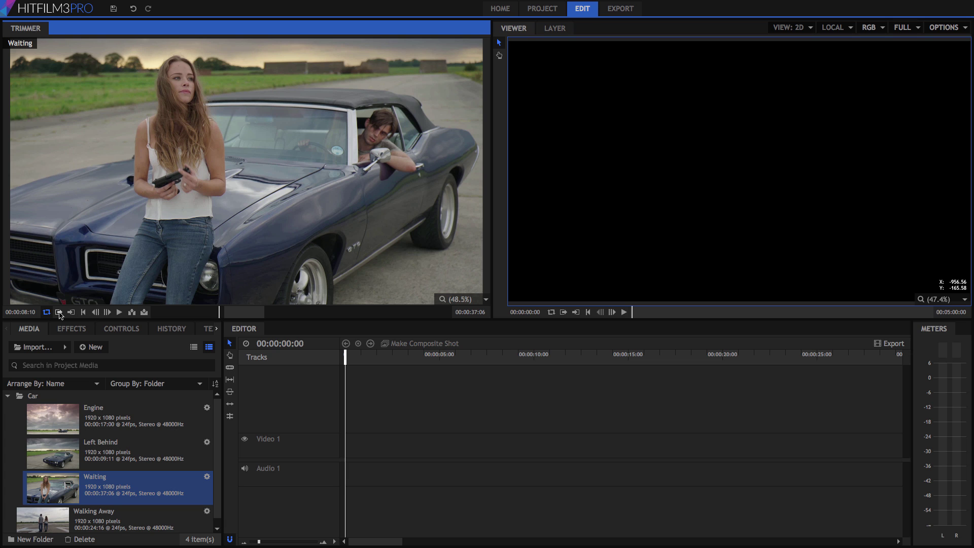
click(59, 313)
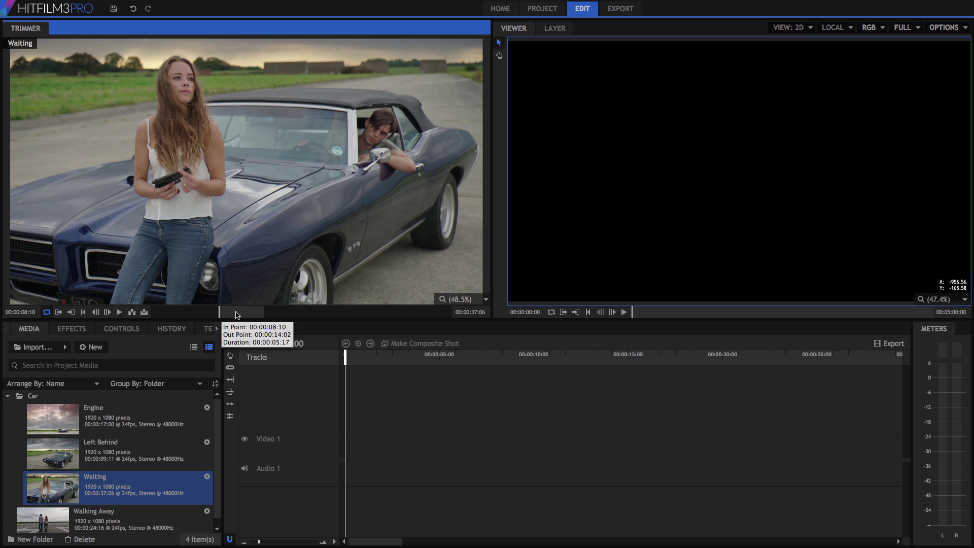
drag(237, 314, 350, 441)
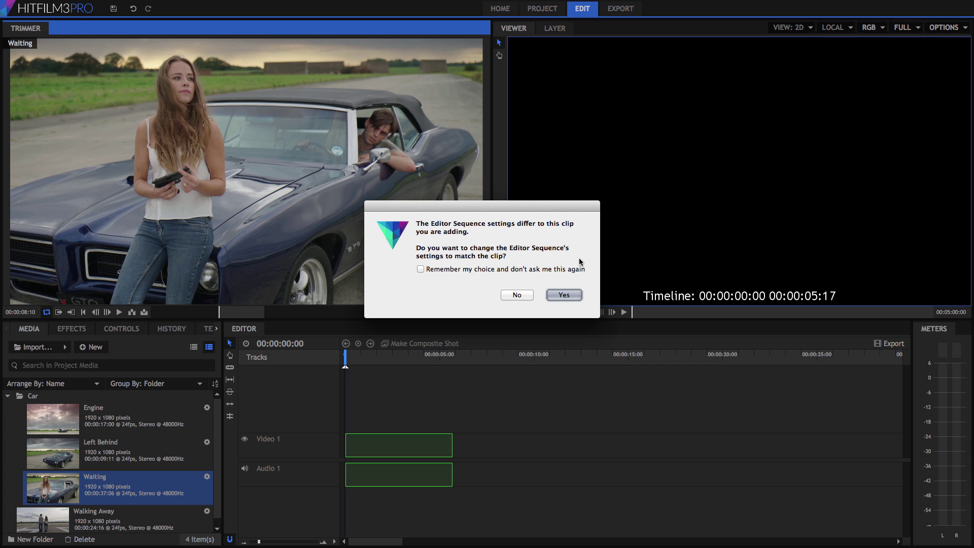
click(556, 297)
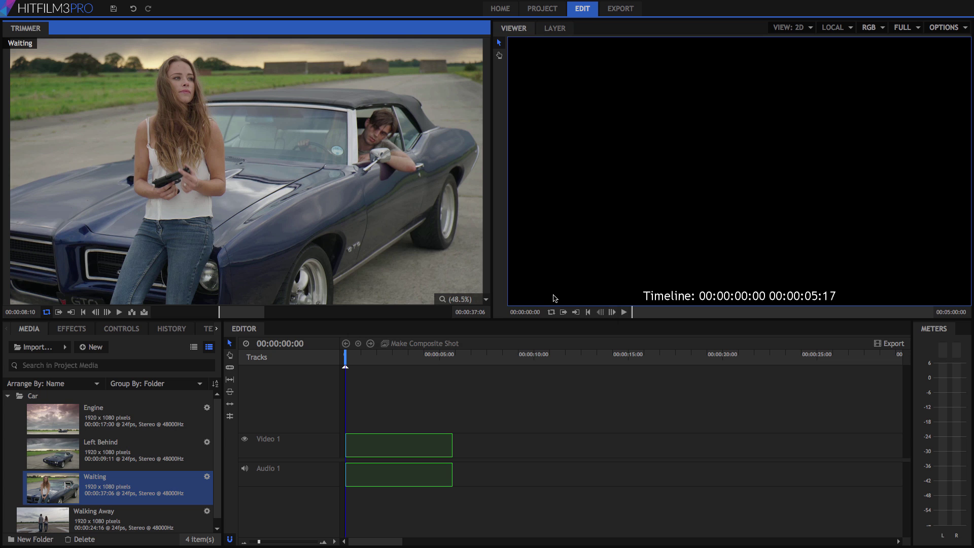
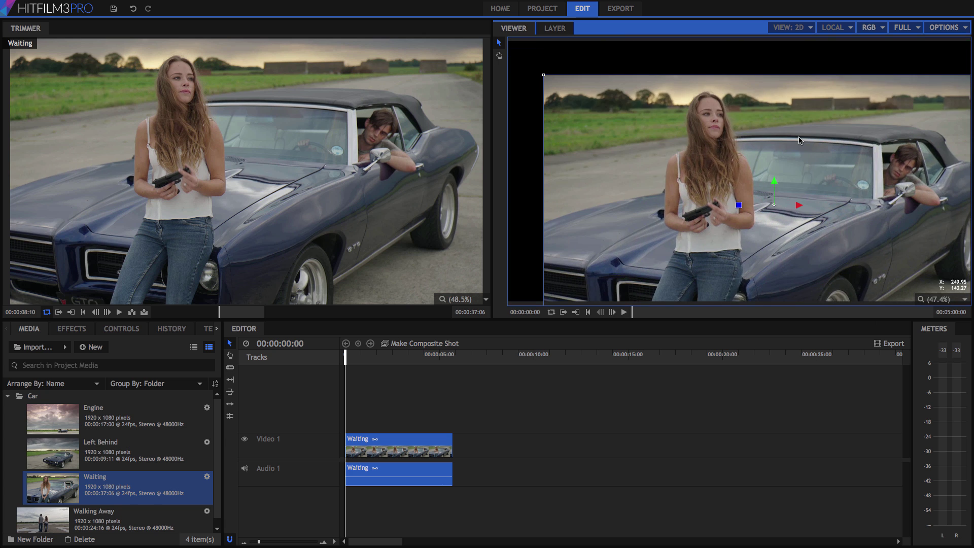
Undo the Waiting clip's repositioning in the Viewer and set the Viewer zoom to 100%.
click(133, 9)
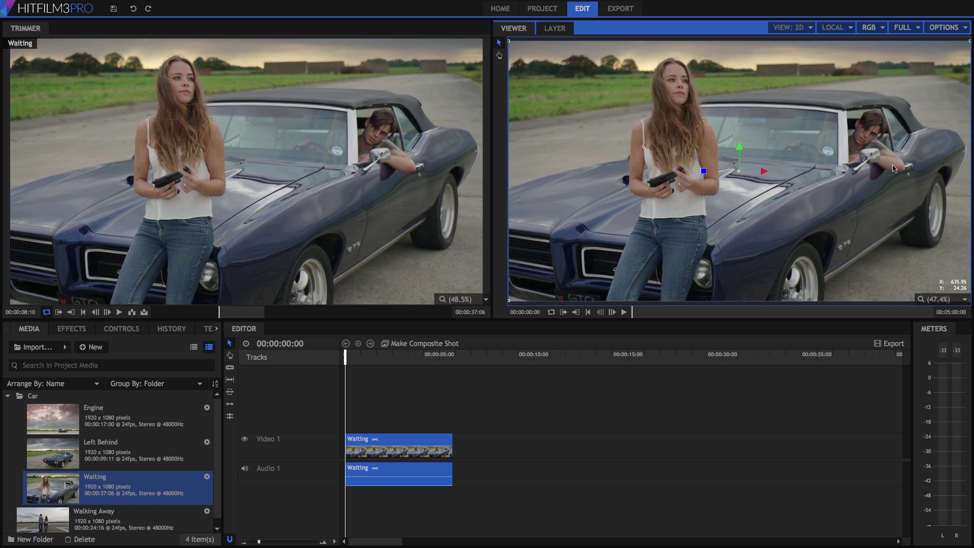
click(956, 300)
click(937, 346)
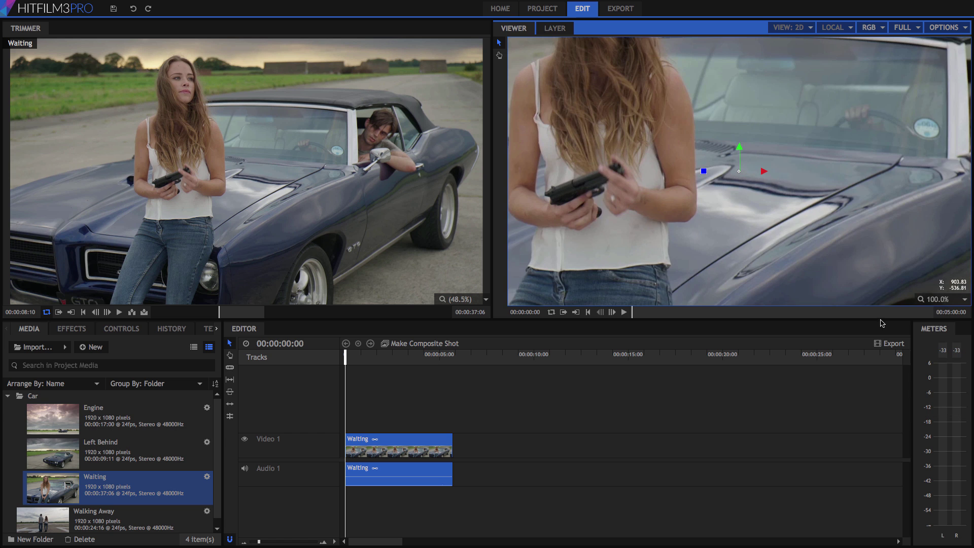
Pan around the enlarged Viewer image with the Hand tool, return to the Select tool, and scale the view to fit.
click(499, 56)
drag(744, 83, 802, 203)
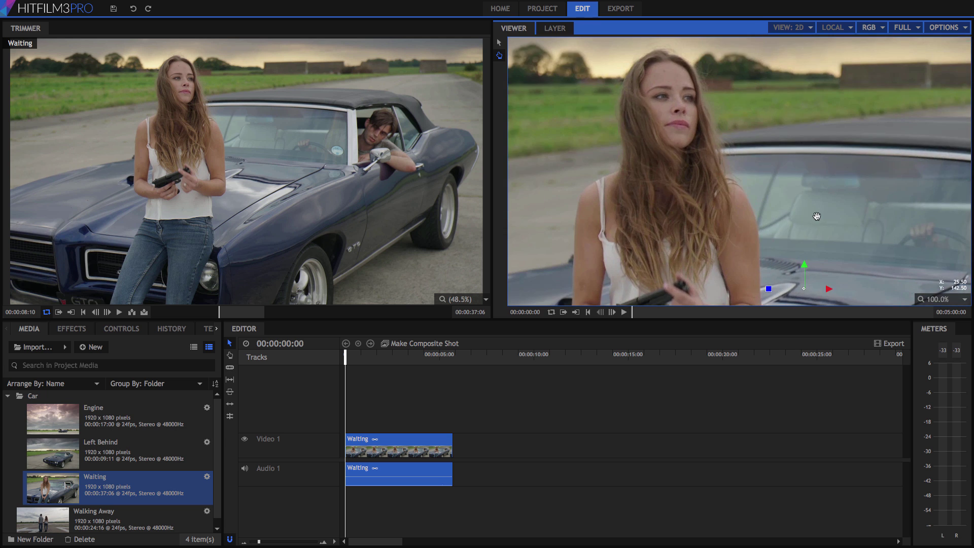
click(498, 45)
key(h)
drag(774, 121, 441, 72)
key(v)
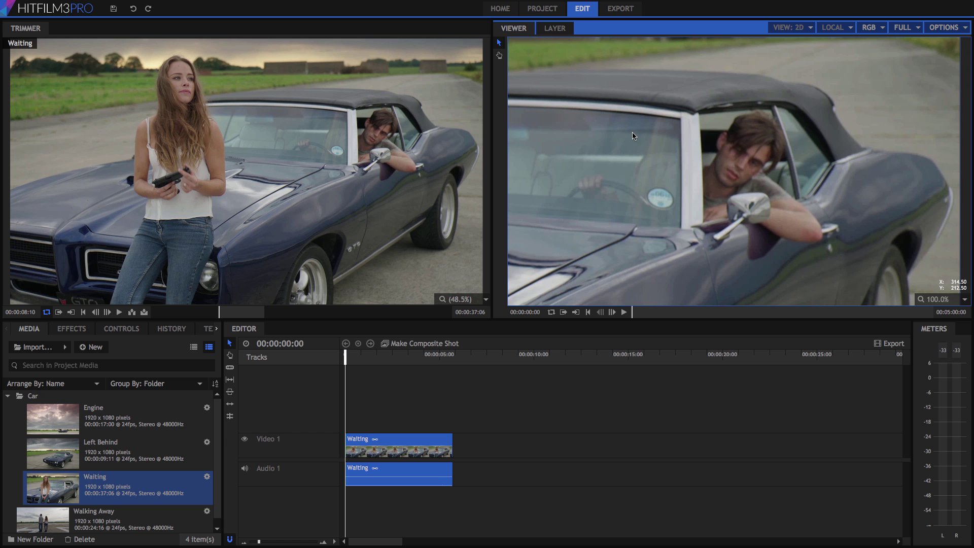
key(h)
drag(635, 135, 909, 182)
key(v)
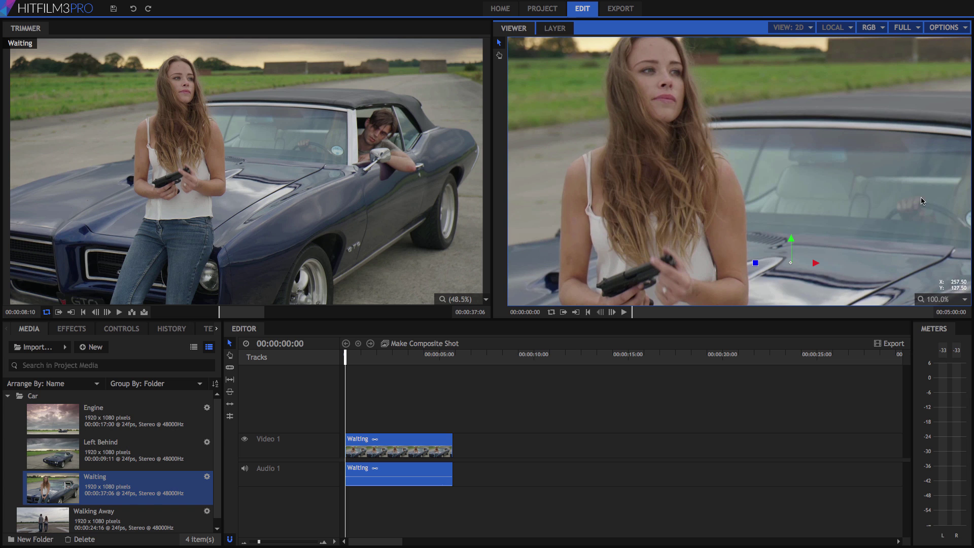
click(963, 300)
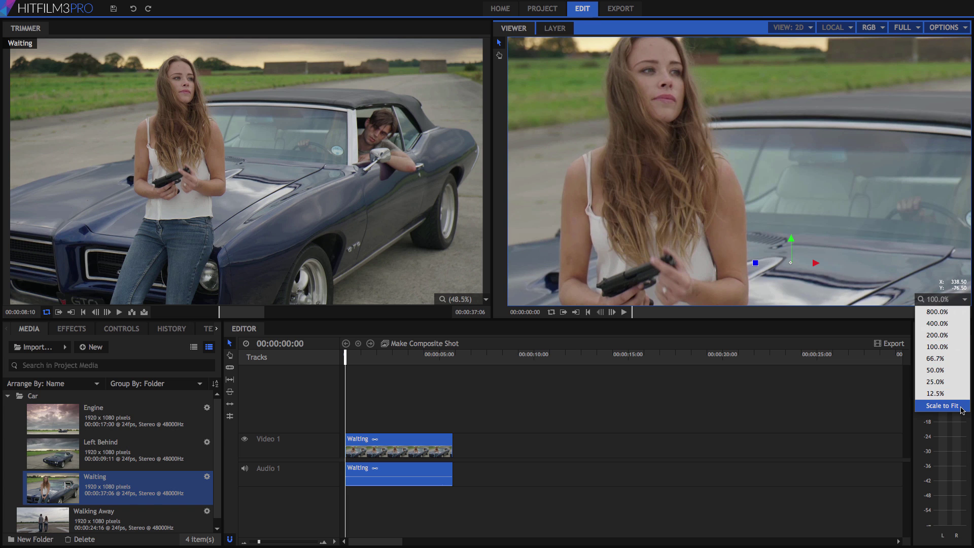
click(942, 405)
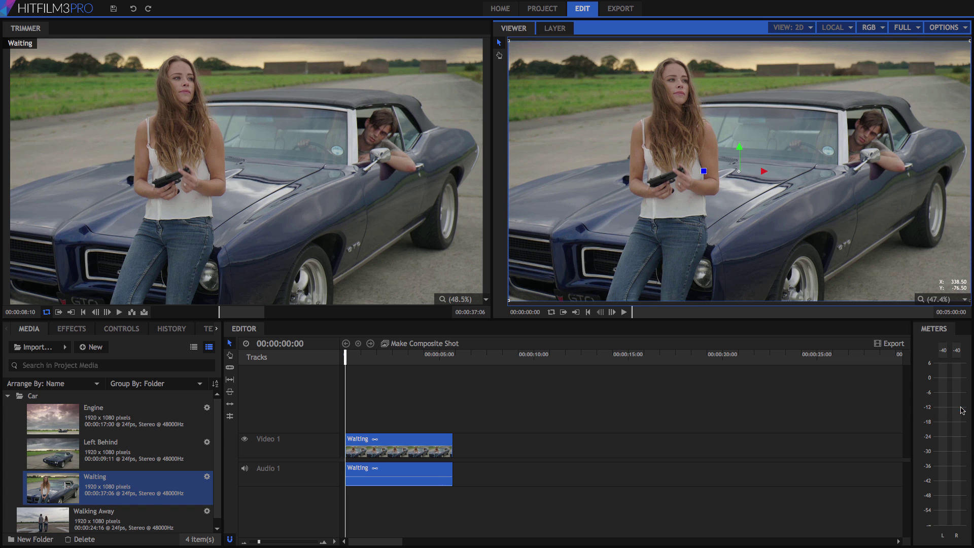
Keep the Viewer's color channels on RGB, and switch its quality to Quarter and back to Full.
click(880, 29)
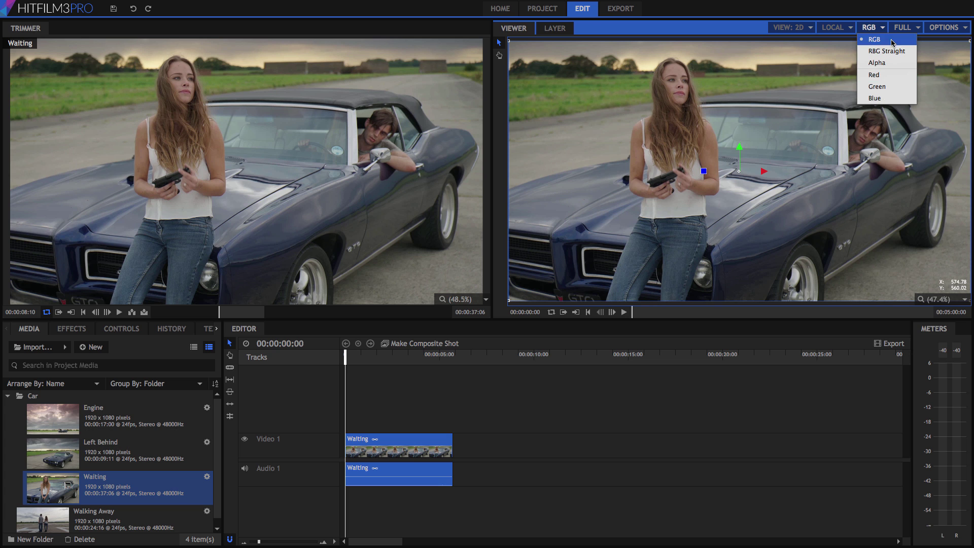
click(873, 39)
click(905, 30)
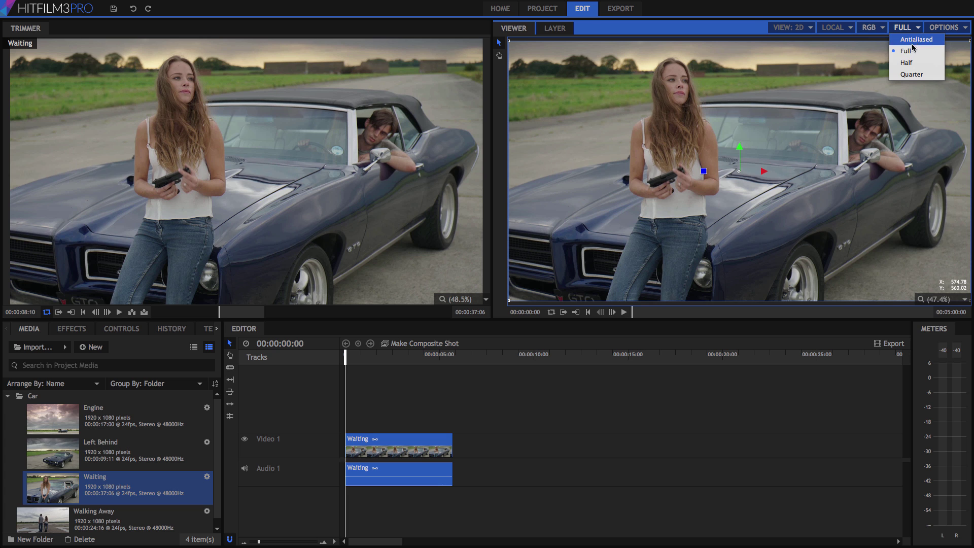
click(907, 75)
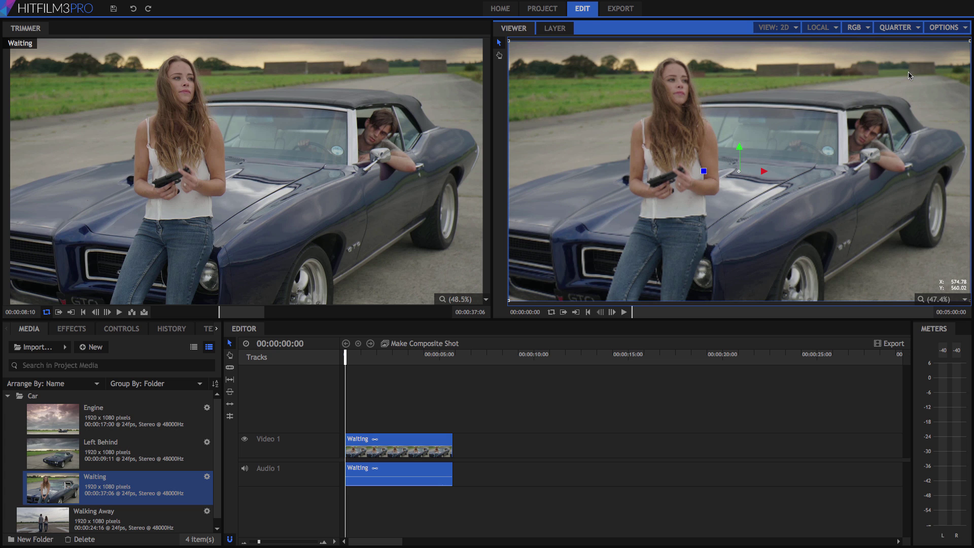
click(917, 29)
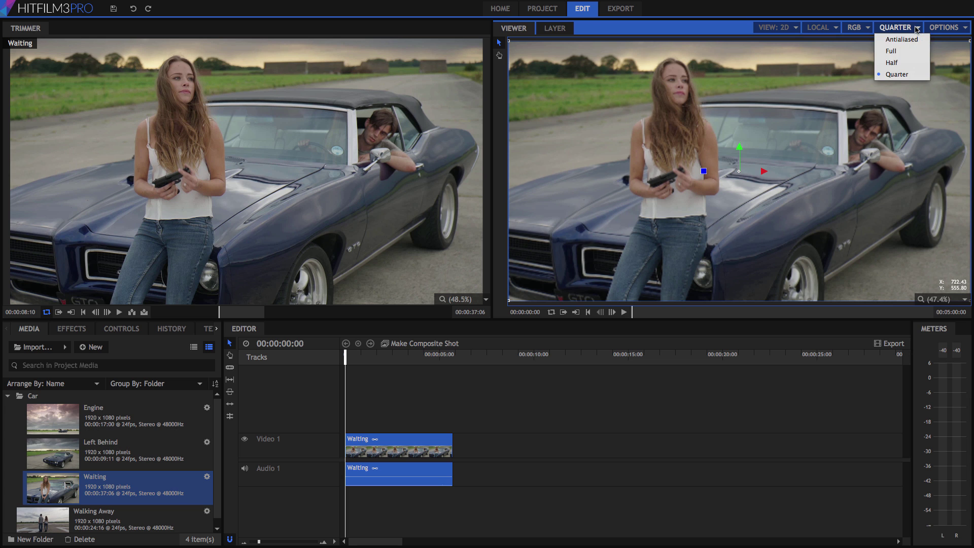
click(904, 51)
Review the Viewer's Background Color and Export Frame options.
click(962, 28)
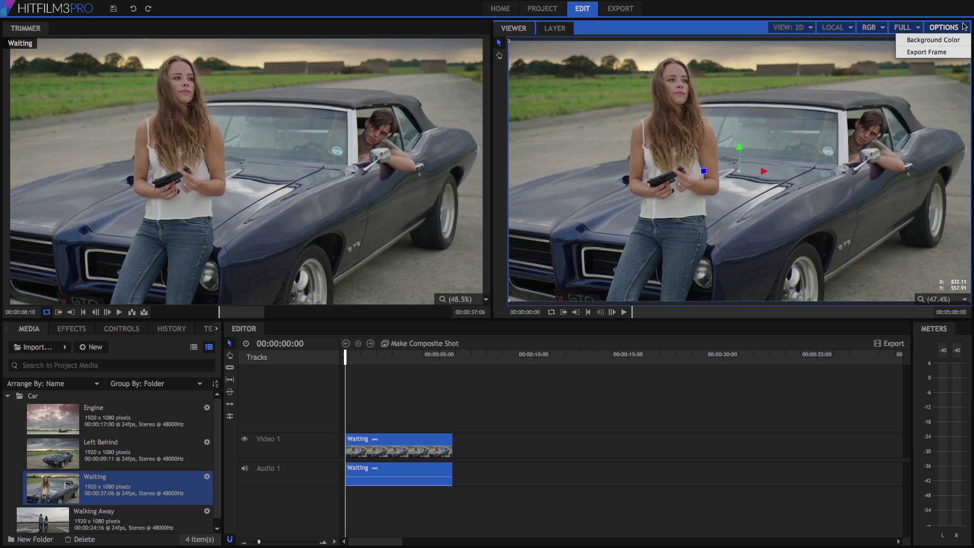
click(957, 52)
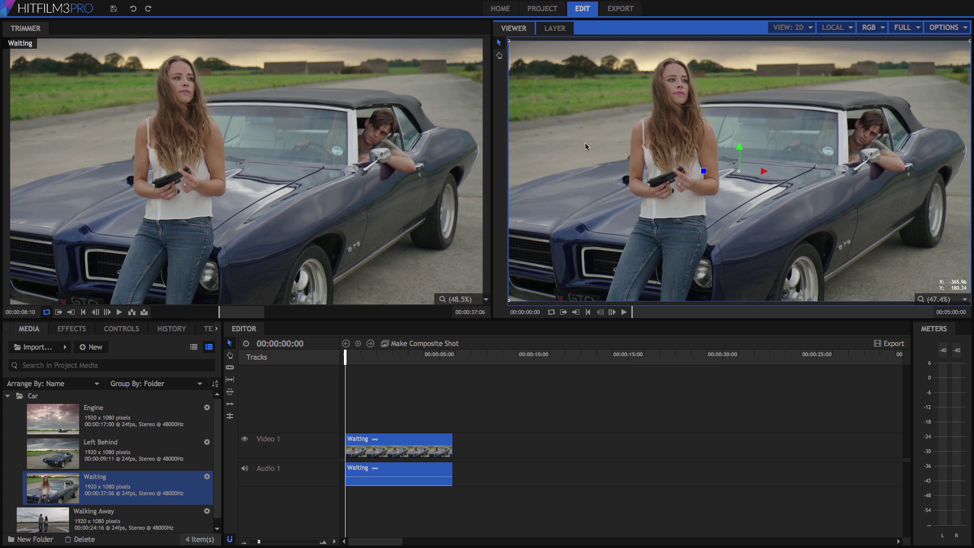
Move the Waiting clip on the timeline to start at about 00:00:03:00, and extend its start back to about 00:00:01:00.
click(255, 331)
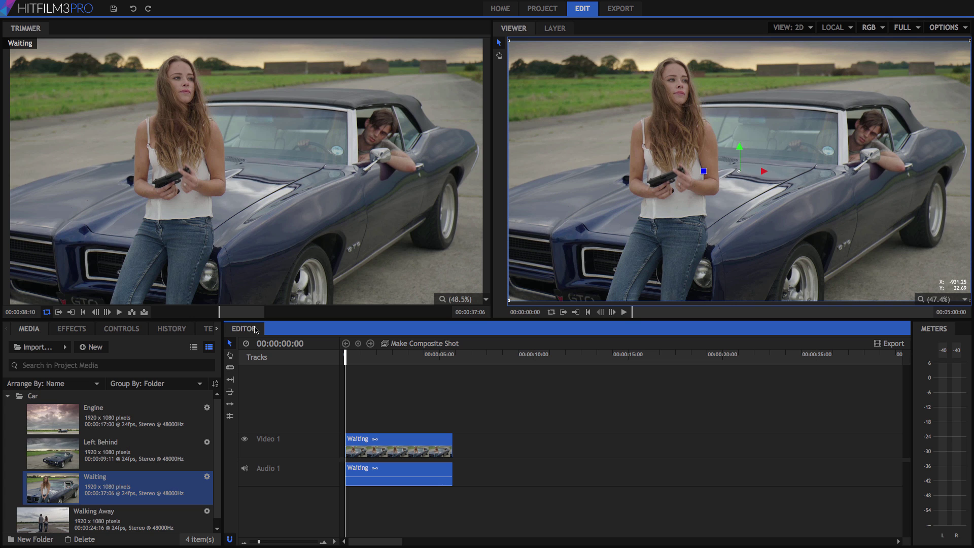
drag(258, 541, 264, 541)
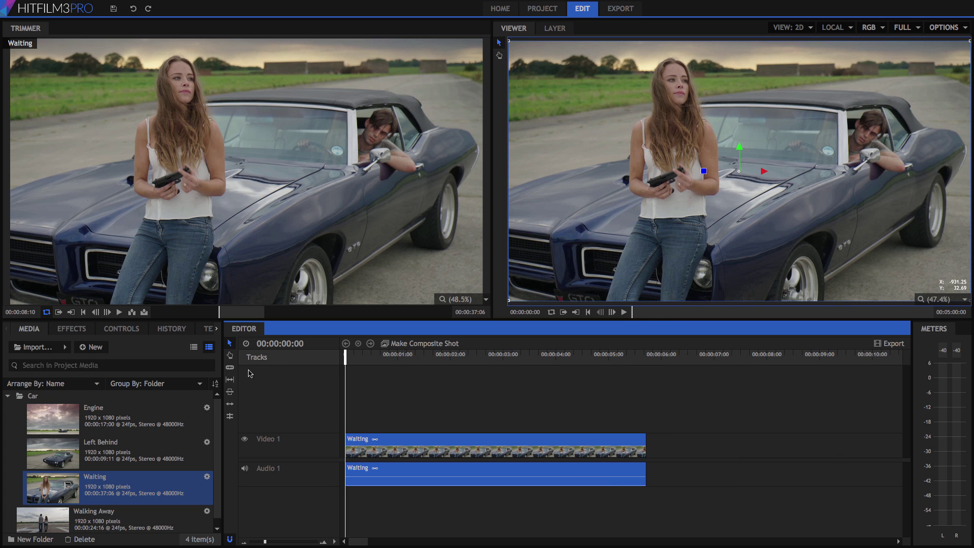
click(230, 344)
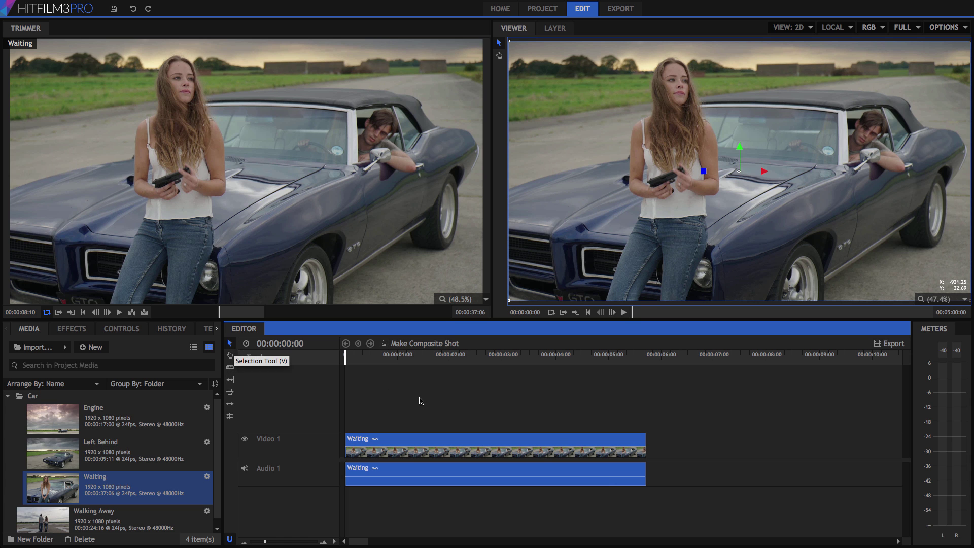
drag(472, 442, 624, 445)
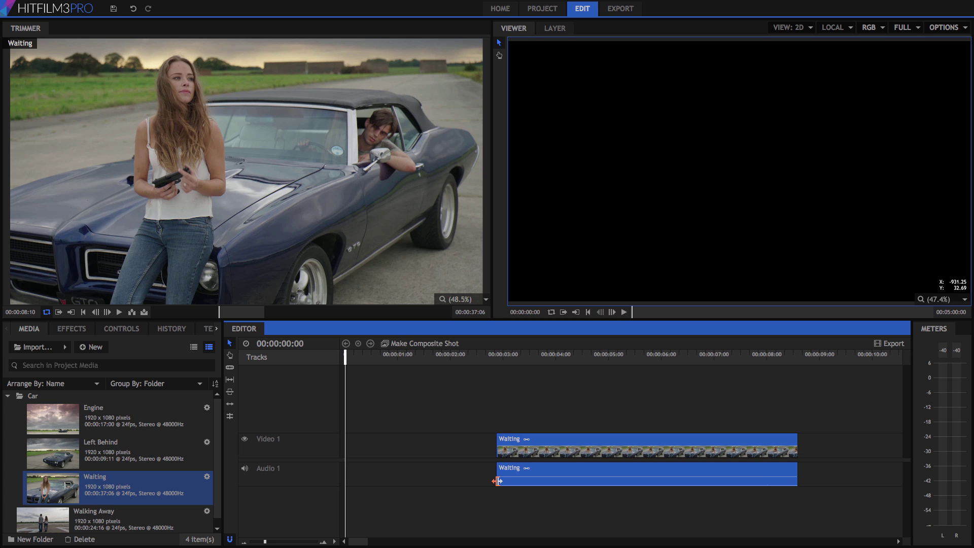
drag(498, 472, 391, 479)
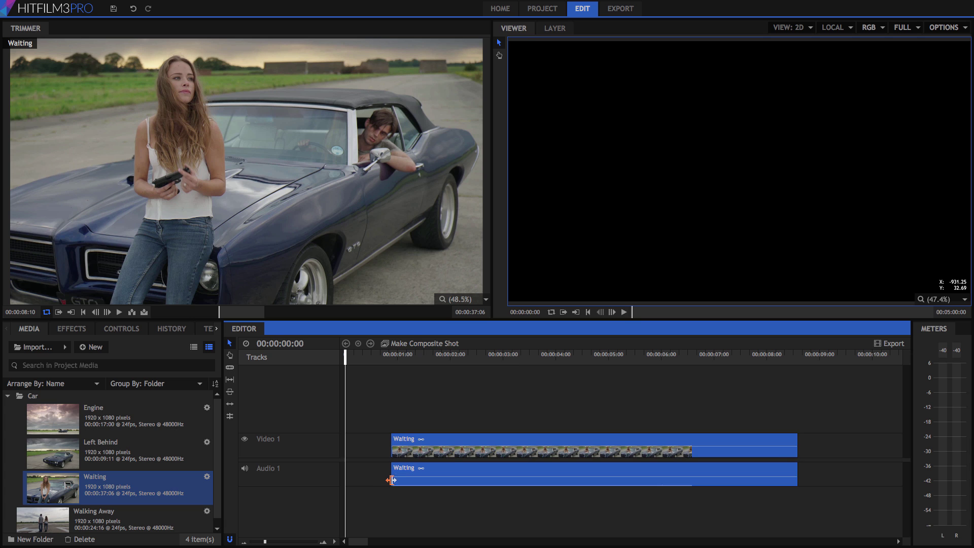
Slice the Waiting clip at about 00:00:03:00 with the Slice tool and delete the first part.
click(230, 368)
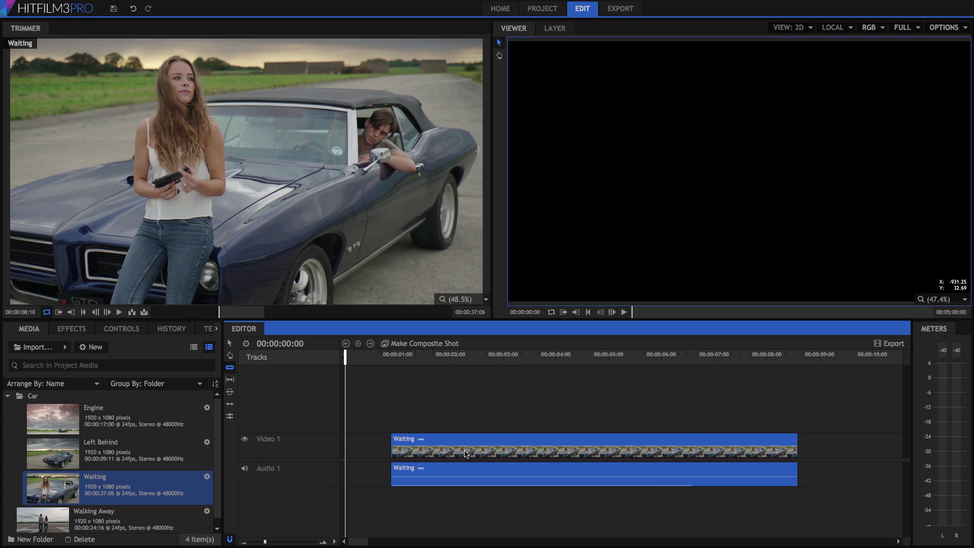
click(509, 442)
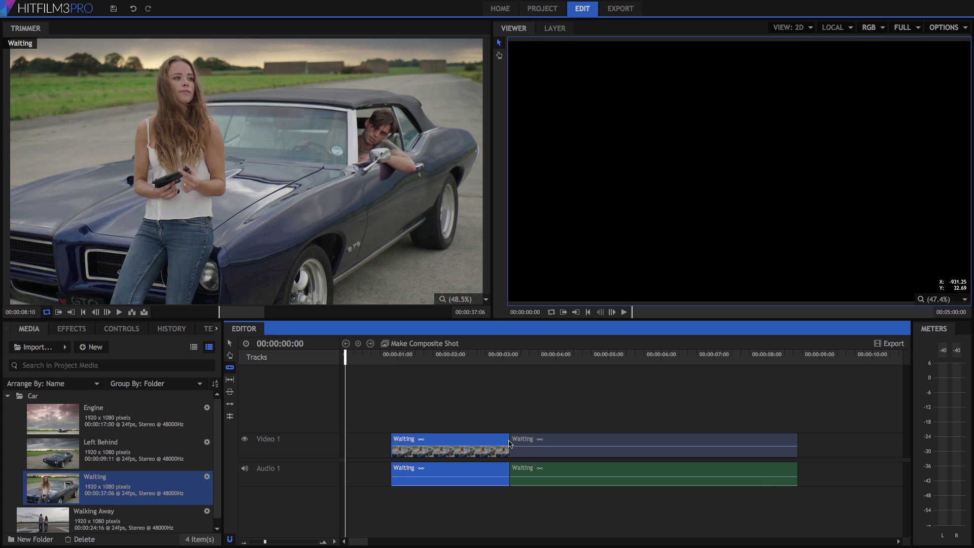
key(v)
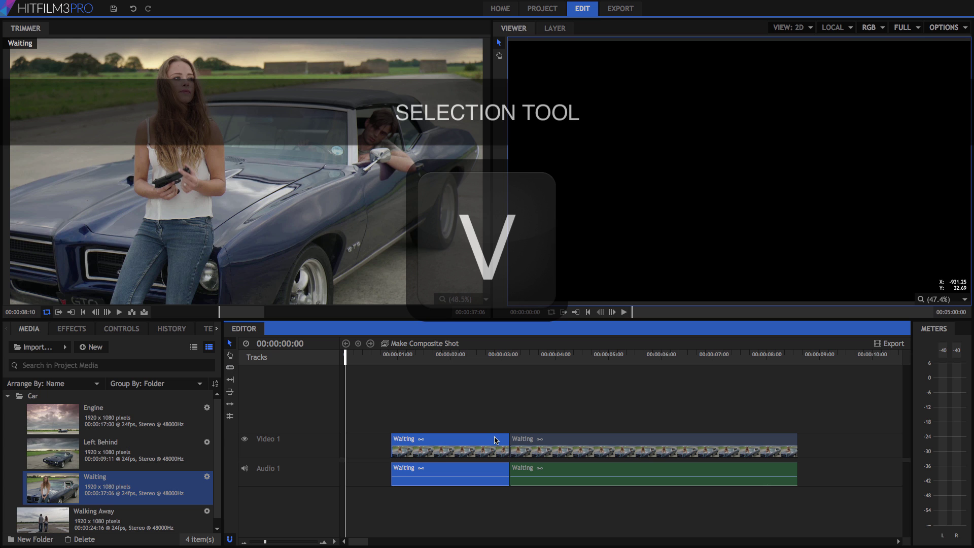
right_click(483, 436)
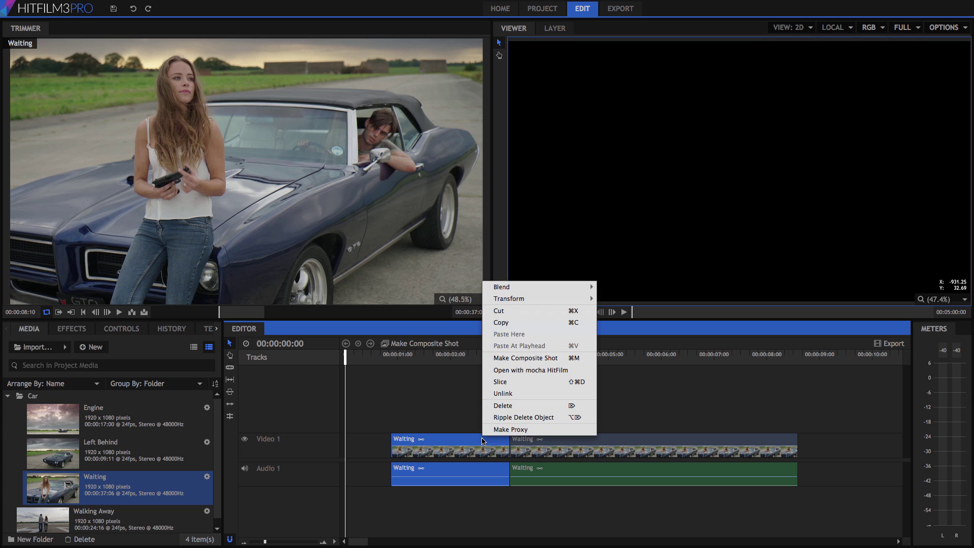
click(499, 406)
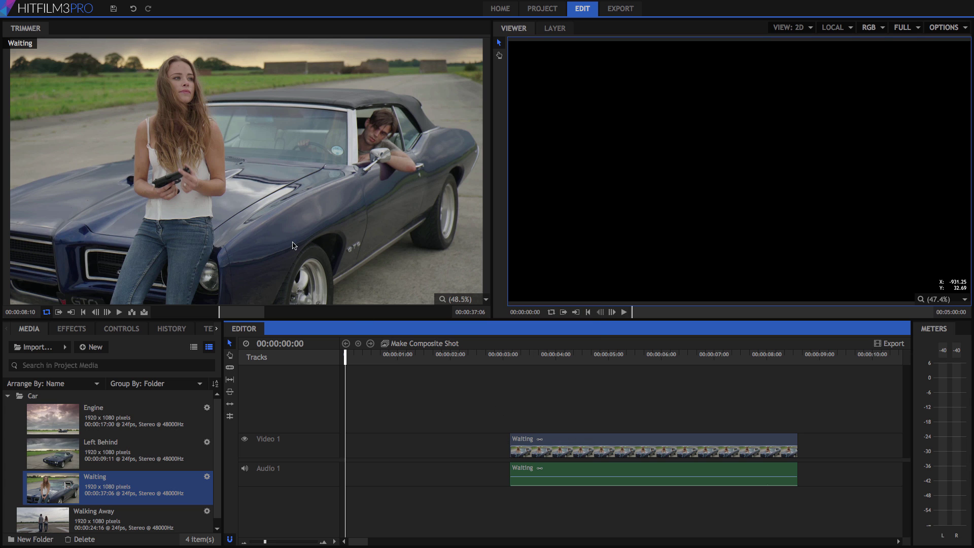
Undo the clip deletion and the slice, and review the recorded actions in the project's History.
click(134, 8)
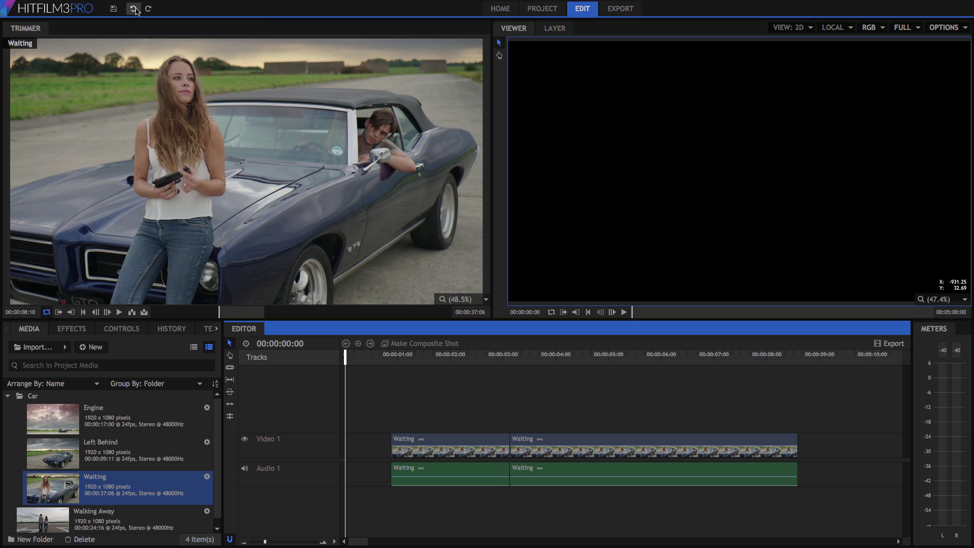
click(135, 9)
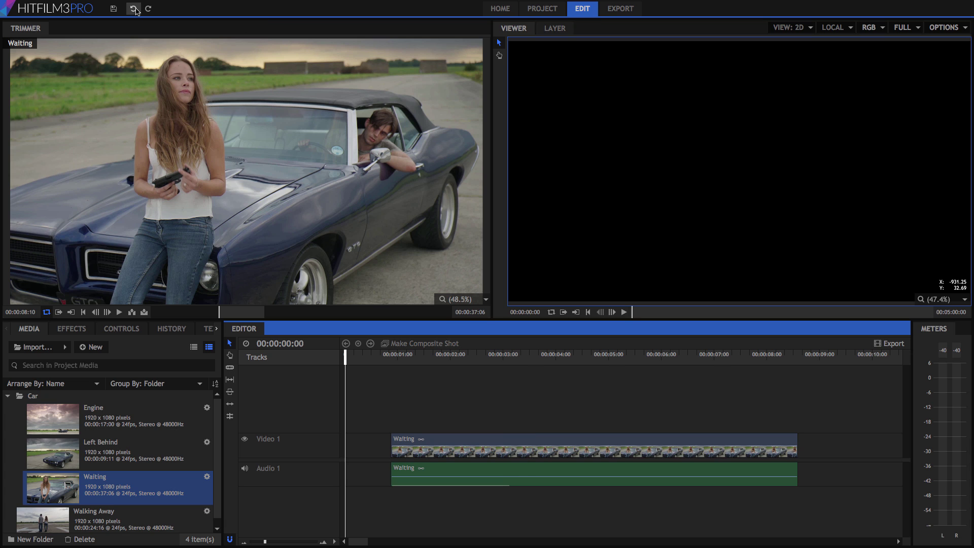
click(171, 328)
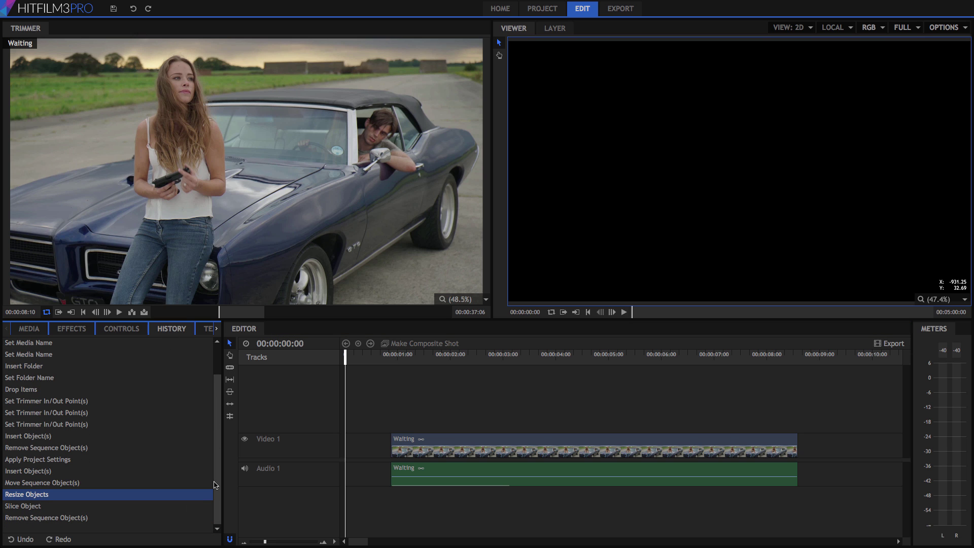
scroll(215, 434, up, 2)
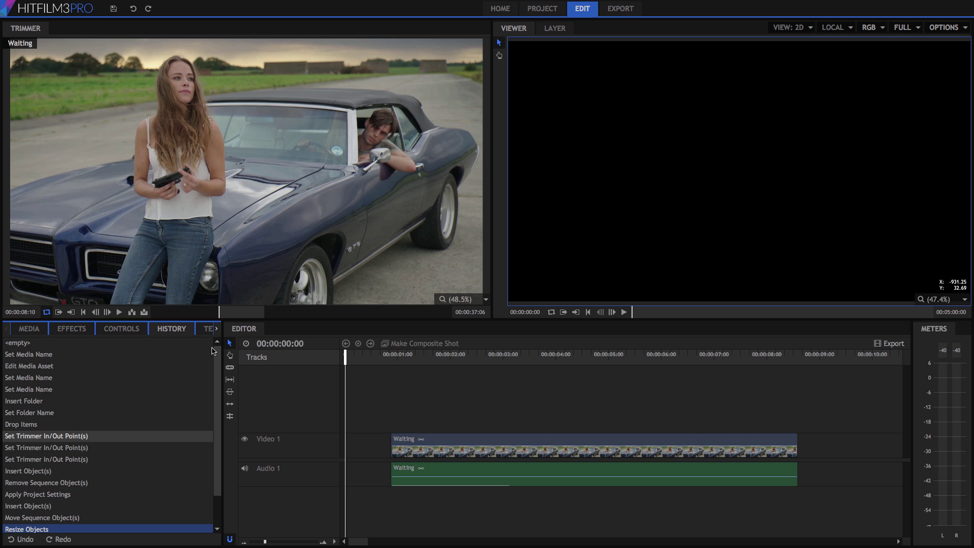
scroll(219, 443, down, 3)
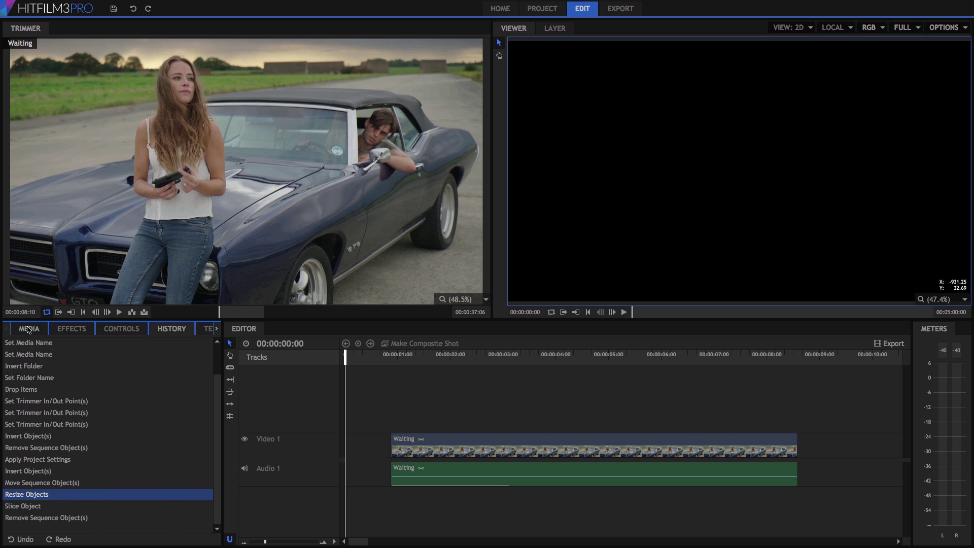
click(28, 330)
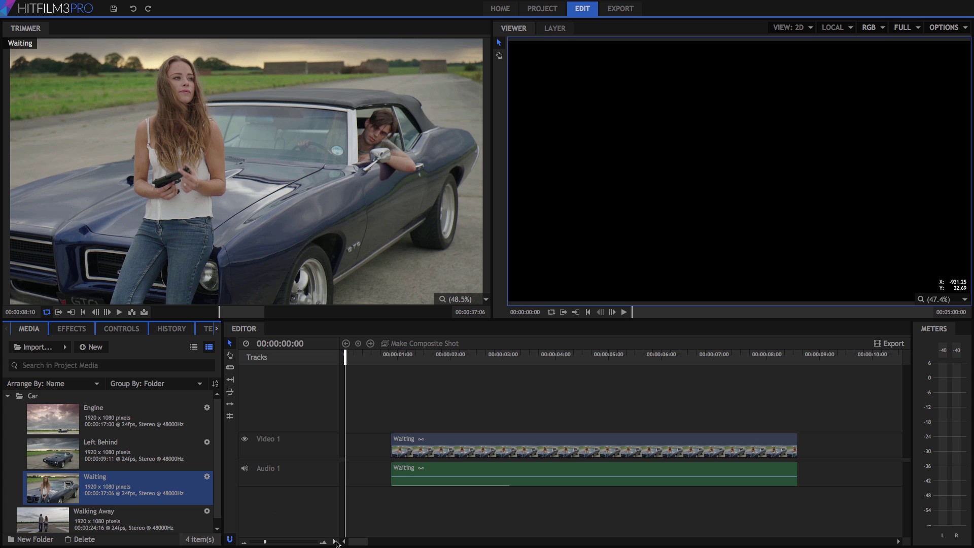
Set the timeline's video track size to Extra Large and its audio track size to Medium.
click(335, 542)
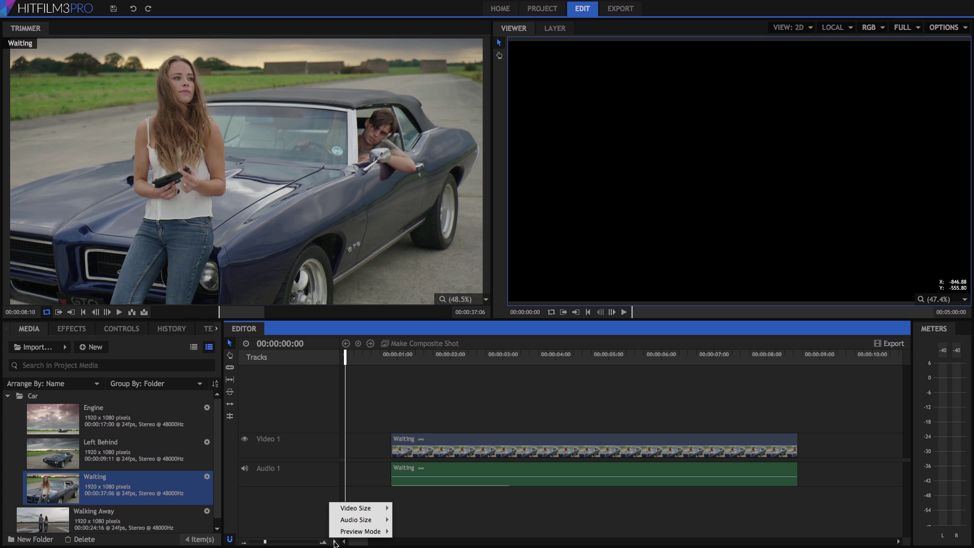
mouse_move(353, 509)
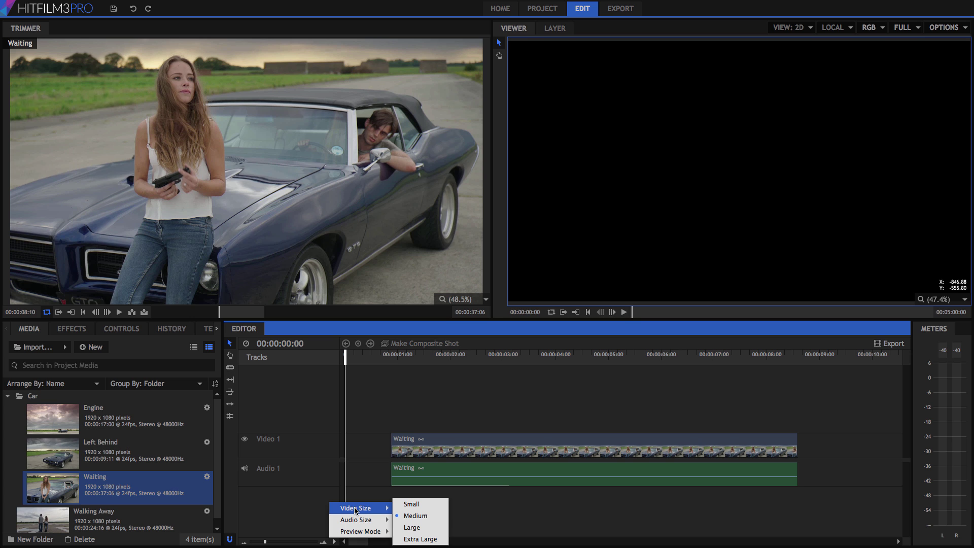
click(418, 539)
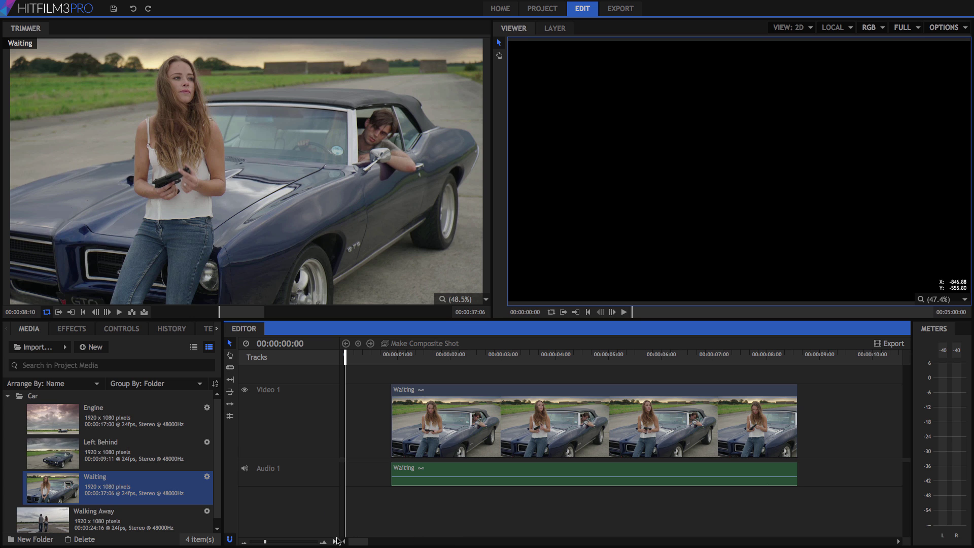
click(337, 540)
mouse_move(352, 520)
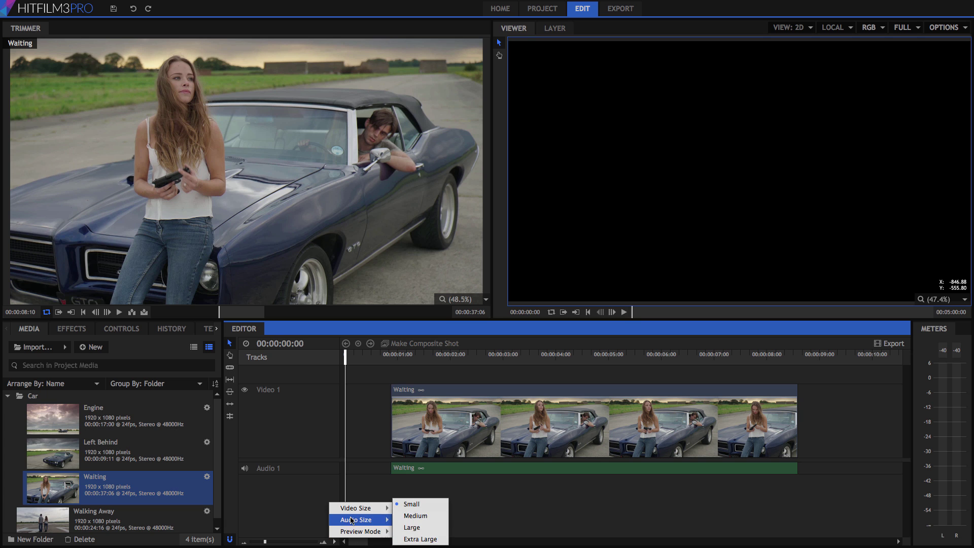
click(413, 516)
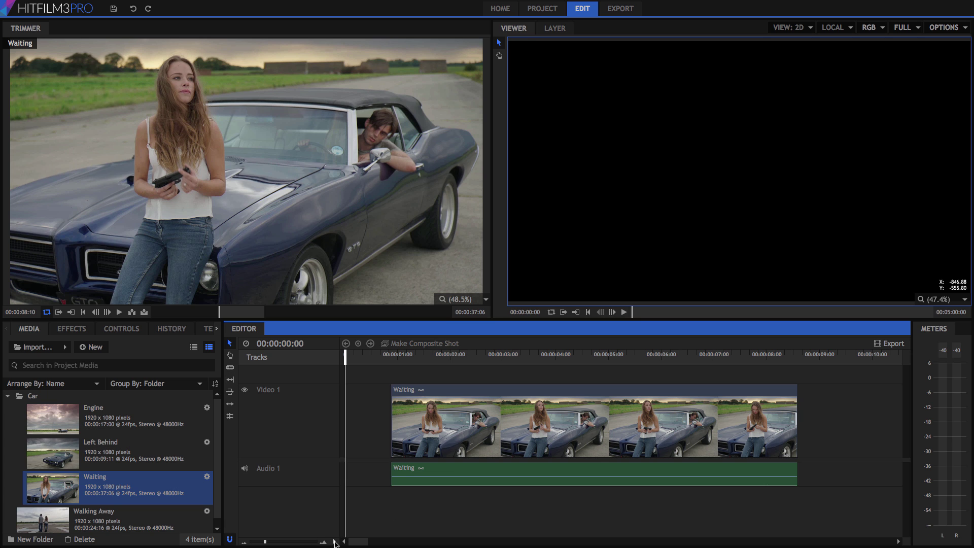
Set the timeline's video and audio track sizes to Large, and shift the divider between the two tracks slightly upward.
click(335, 542)
mouse_move(354, 508)
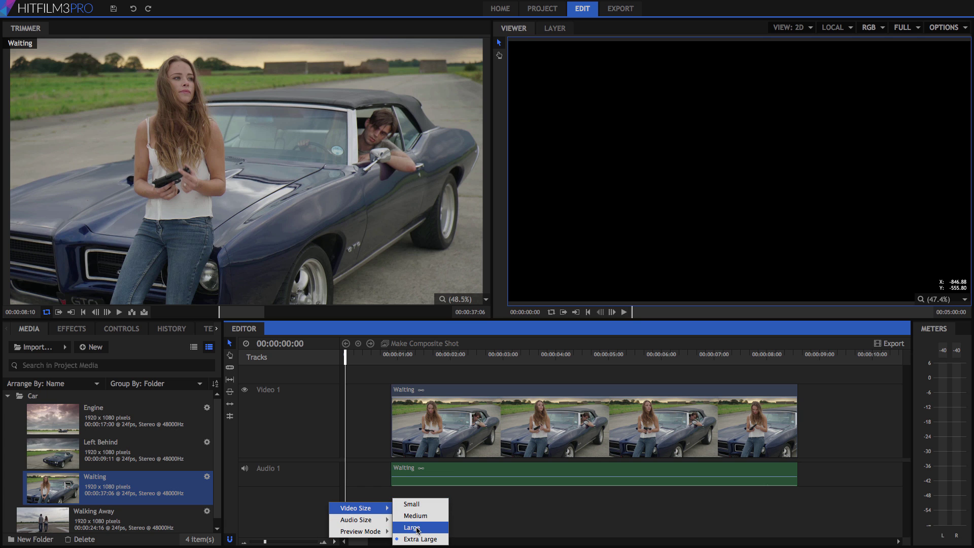
click(412, 528)
click(335, 542)
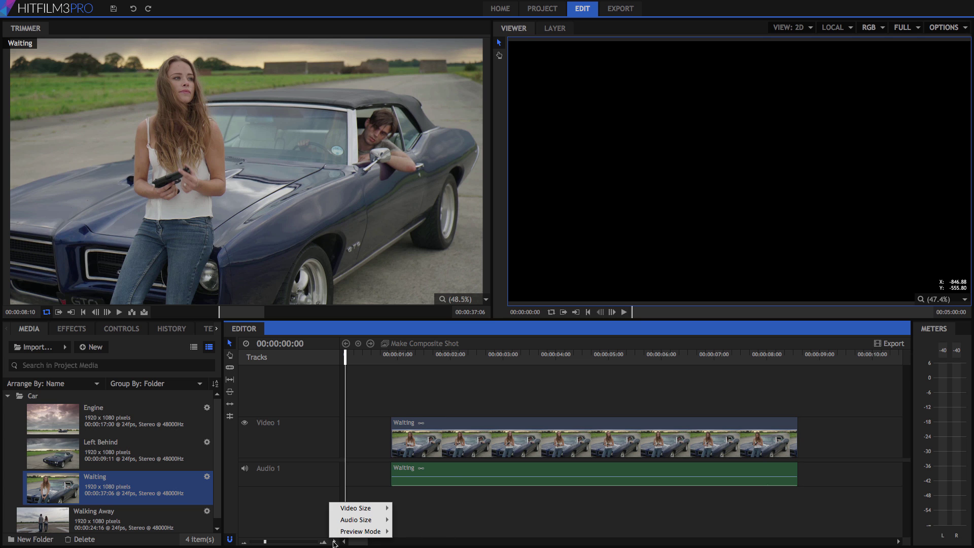
mouse_move(356, 520)
click(412, 527)
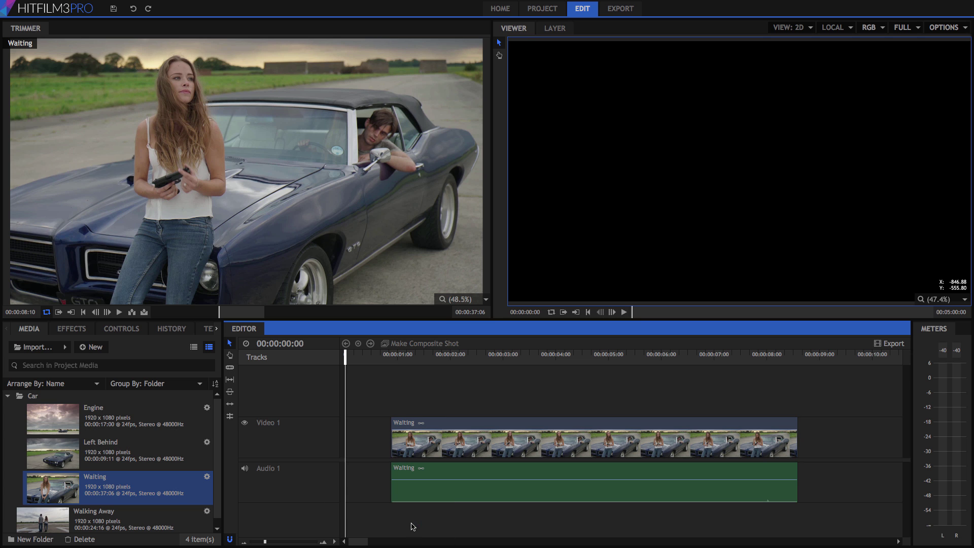
mouse_move(380, 460)
mouse_down()
mouse_move(381, 414)
mouse_move(381, 470)
mouse_move(381, 450)
mouse_up()
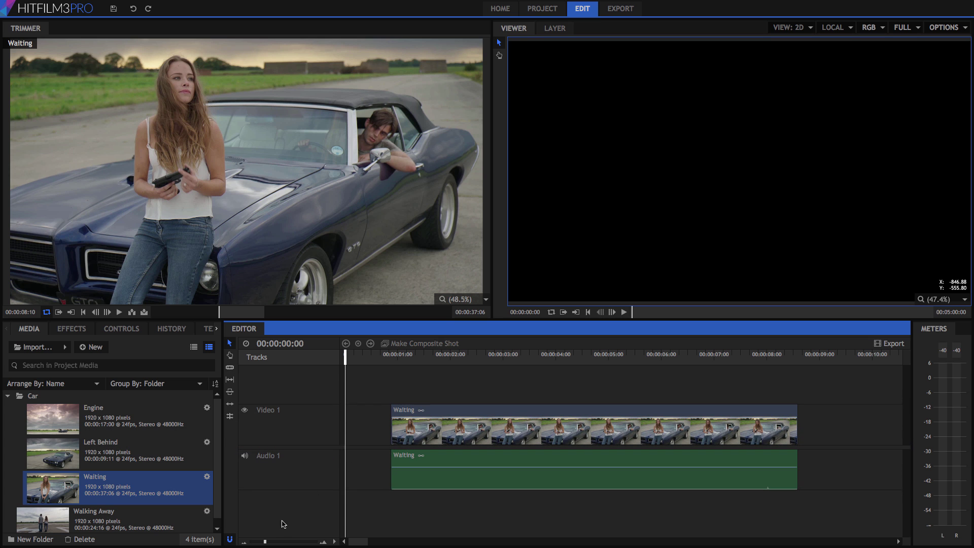
Move the Waiting clip to the very start of the timeline.
drag(264, 543, 259, 541)
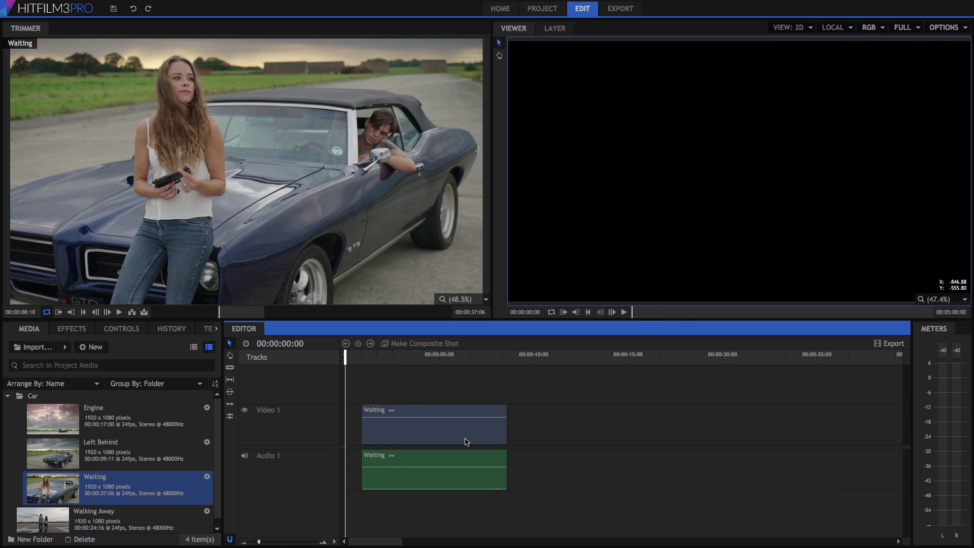
click(454, 413)
drag(454, 413, 439, 413)
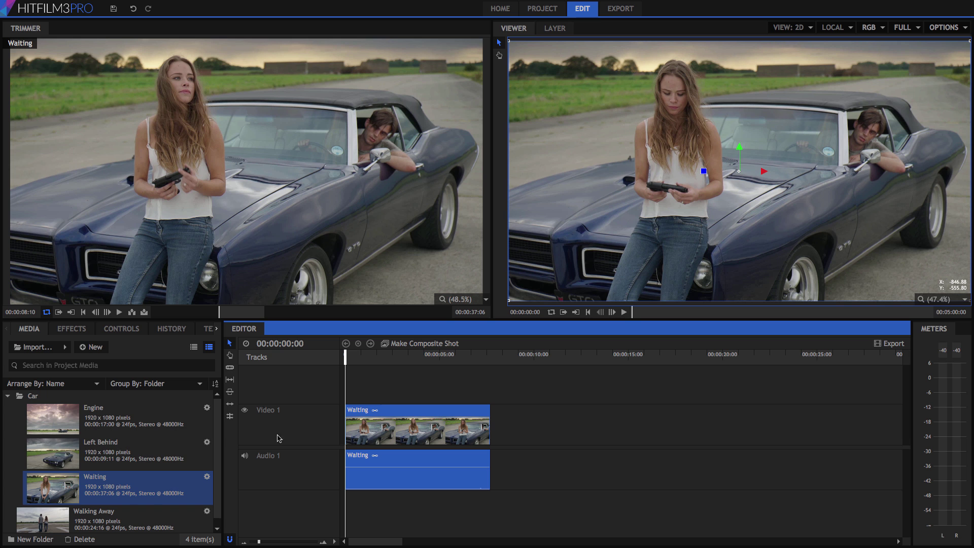
Trim the Walking Away clip from 00:00:03:18 to 00:00:08:10 and place it directly after the Waiting clip on the timeline.
click(41, 519)
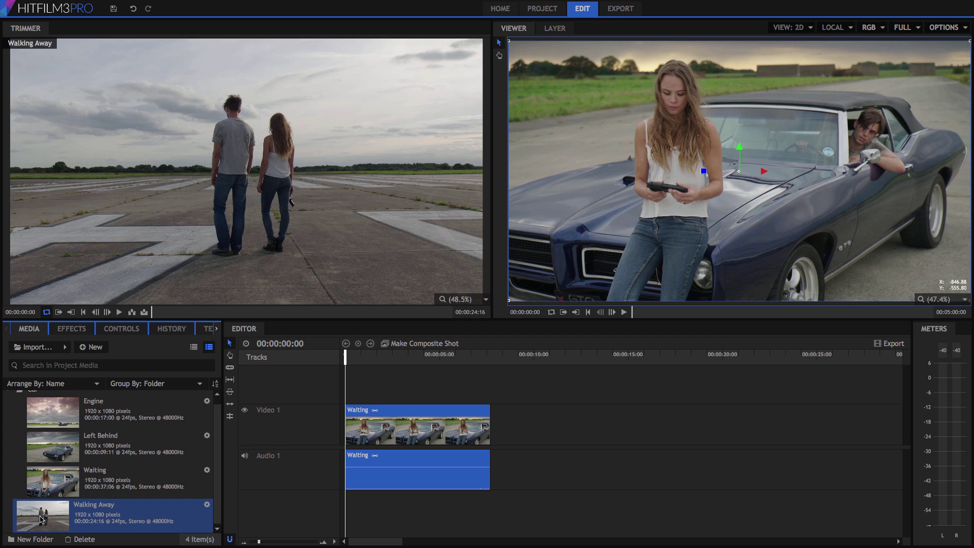
click(198, 312)
key(Left)
key(Left)
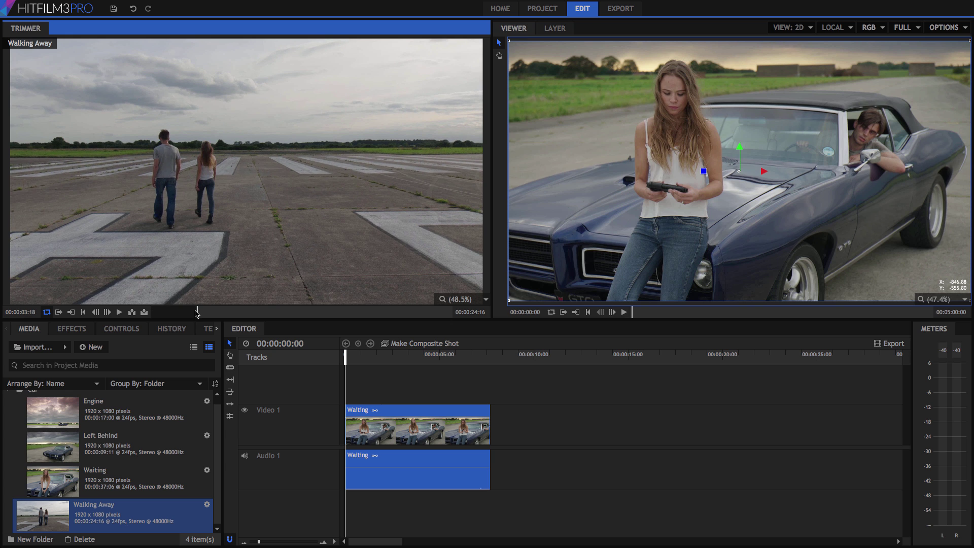
click(254, 312)
click(254, 313)
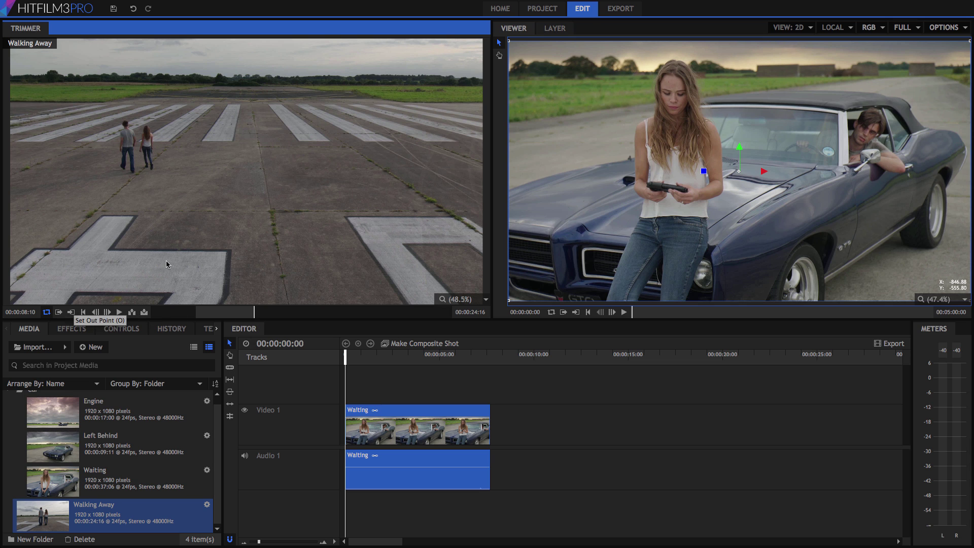
drag(224, 184, 492, 421)
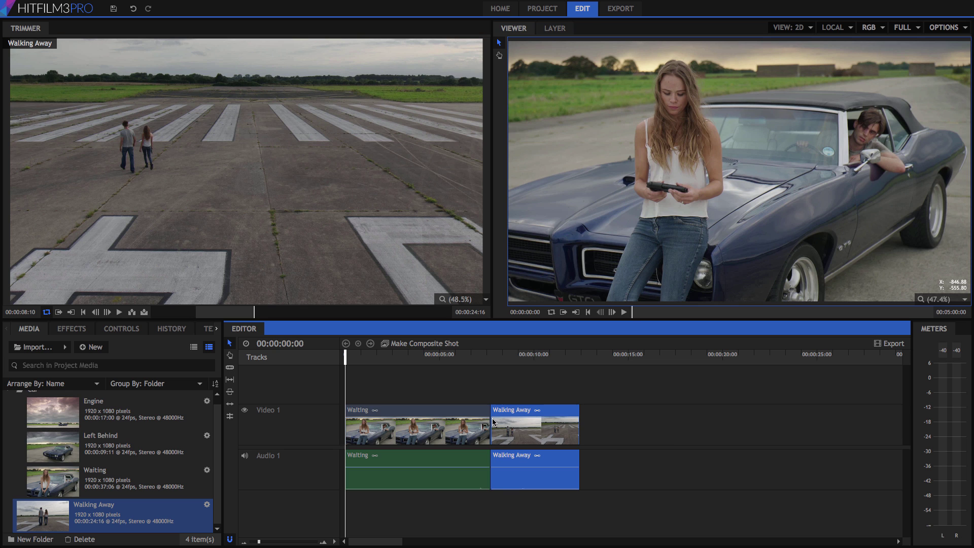
click(231, 538)
Trim the Engine clip with an in point at 00:00:10:08 and an out point at 00:00:14:11.
click(62, 415)
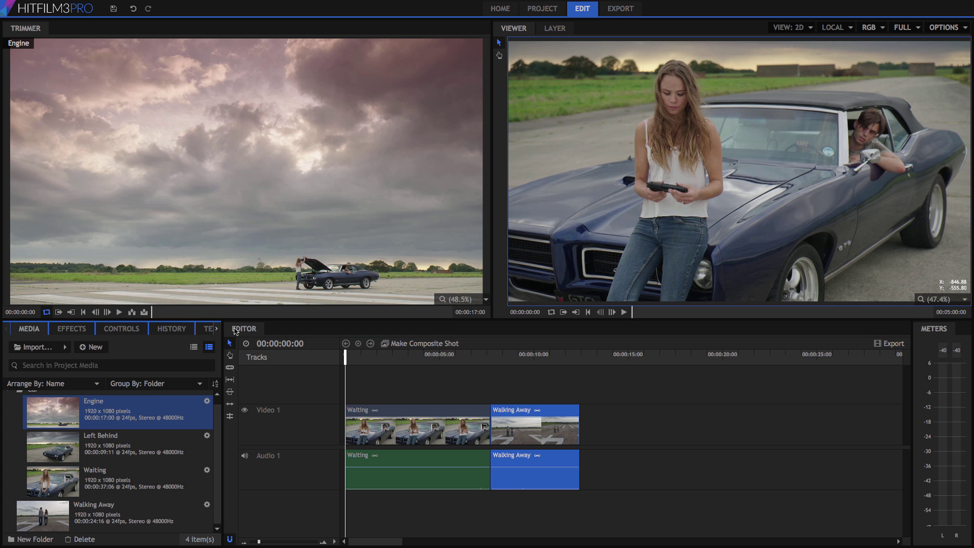
drag(292, 312, 406, 312)
key(o)
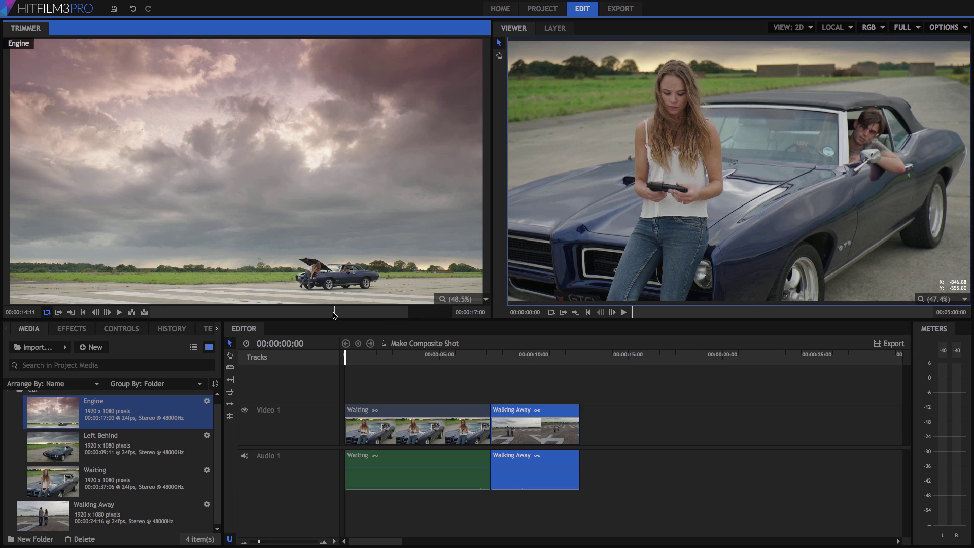
click(333, 311)
key(i)
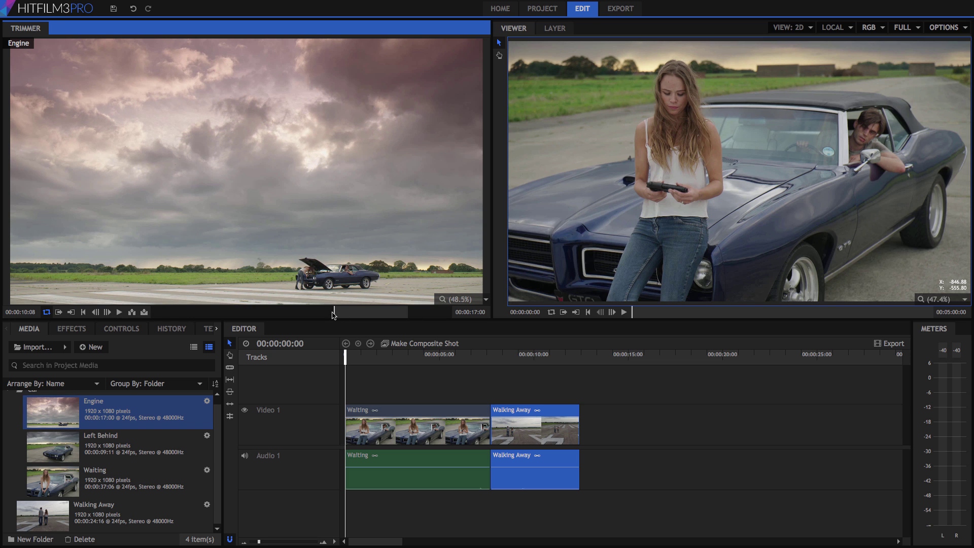
click(407, 334)
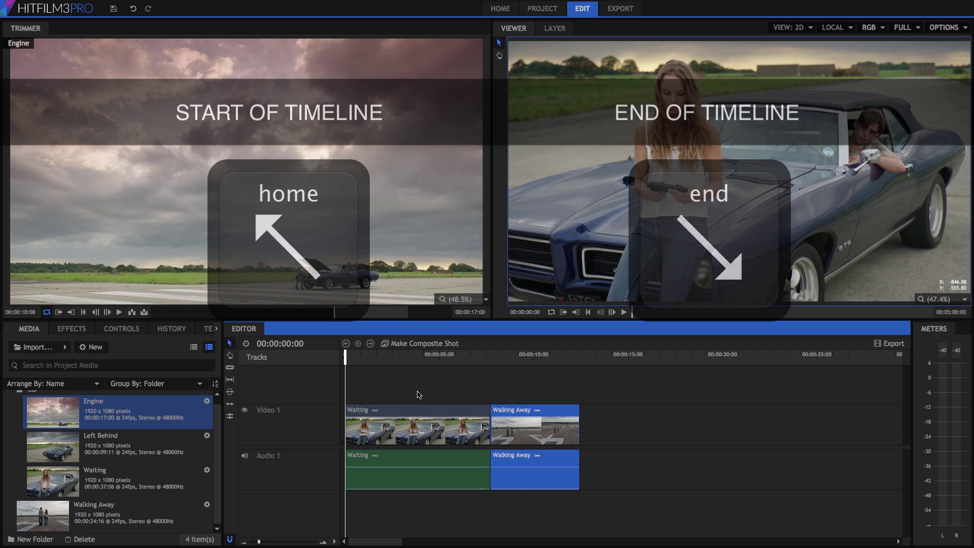
Try overlaying the trimmed Engine clip onto the start of the timeline, and undo the overlay.
key(End)
key(Home)
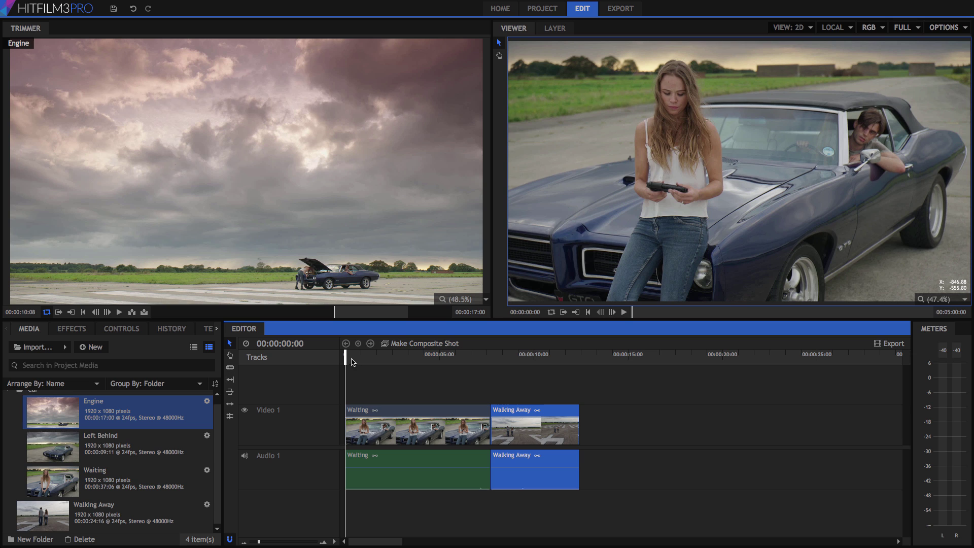
click(144, 313)
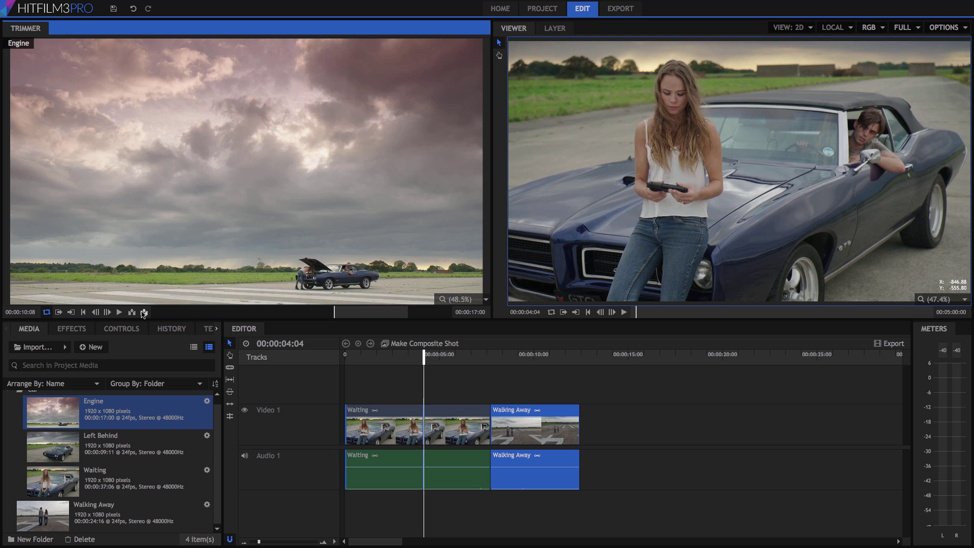
click(144, 313)
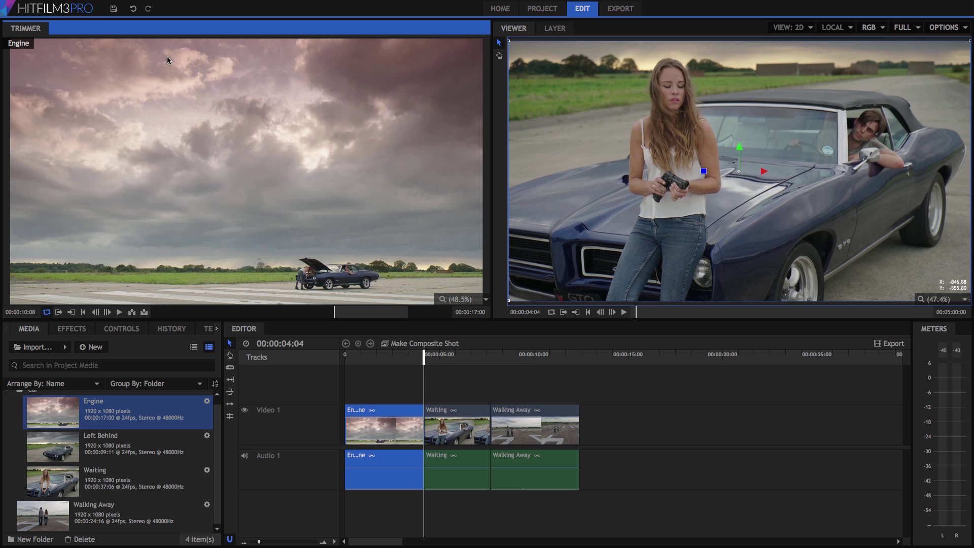
click(133, 9)
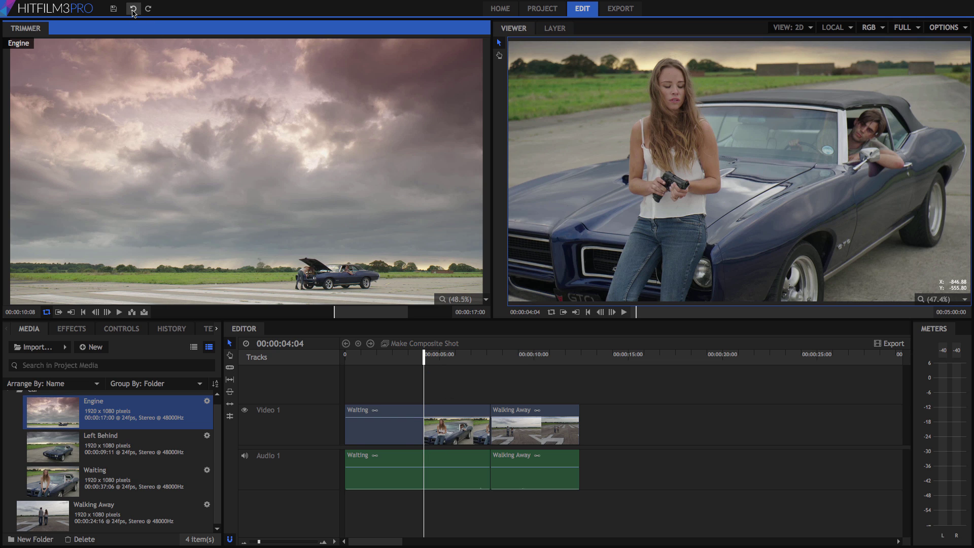
Insert the trimmed Engine clip at the very start of the timeline, pushing the Waiting and Walking Away clips along.
click(440, 335)
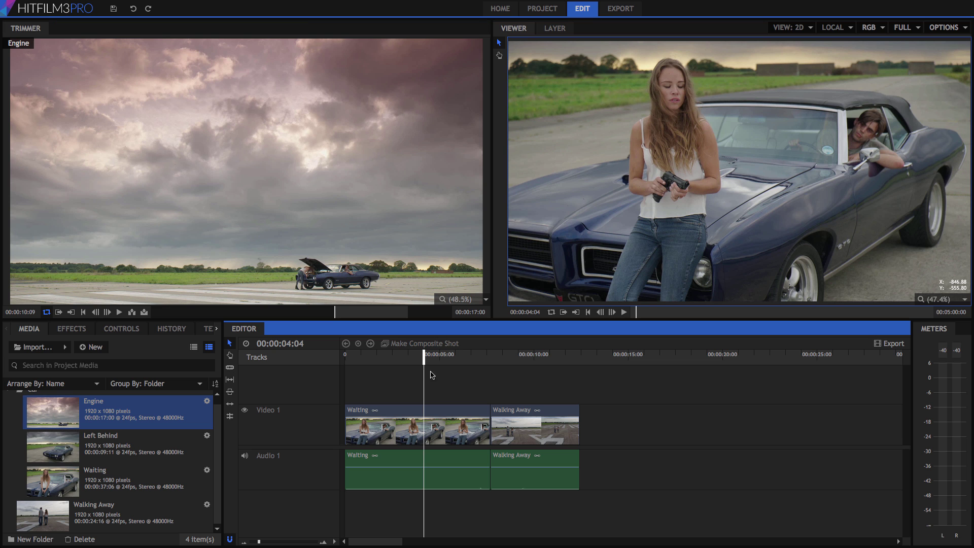
key(Home)
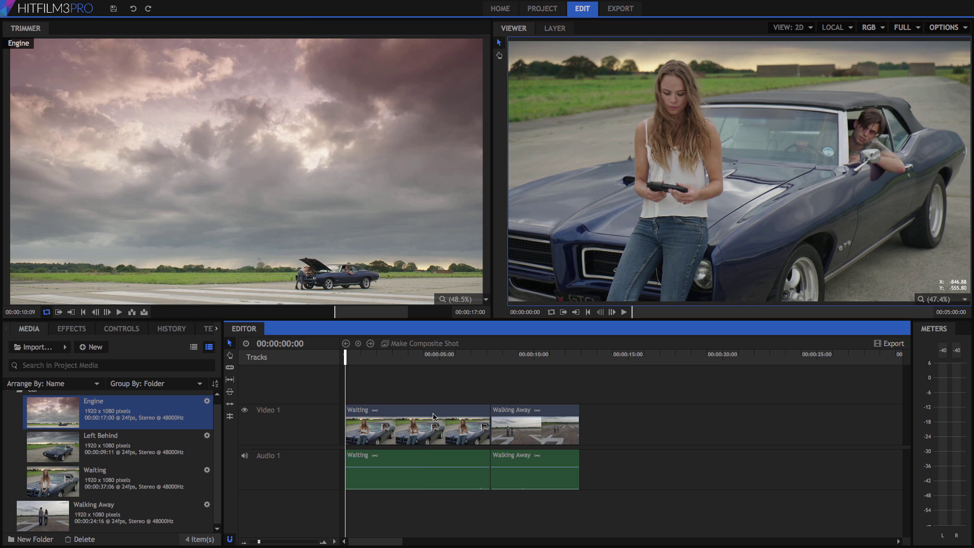
click(131, 312)
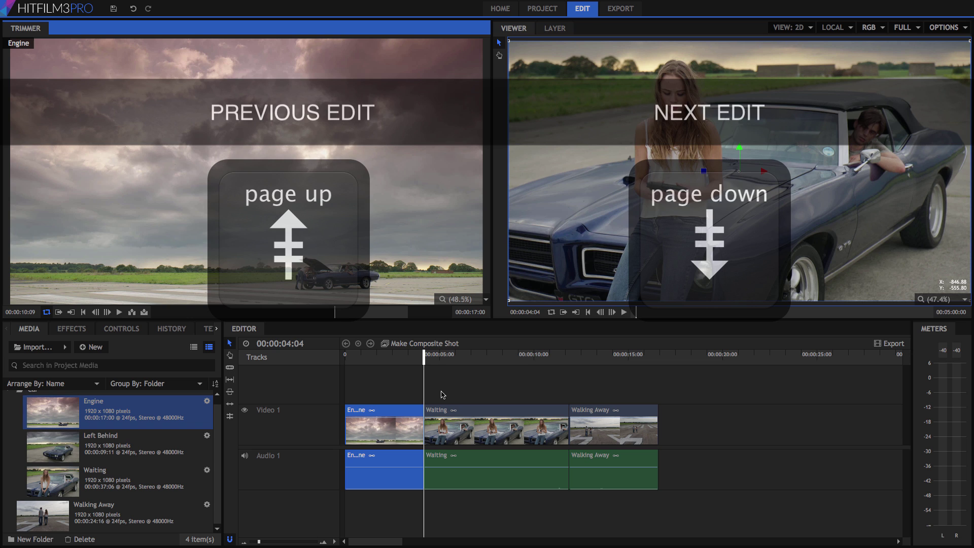
Step the playhead back and forth through the timeline's edit points, finishing at the end of the Walking Away clip.
click(444, 328)
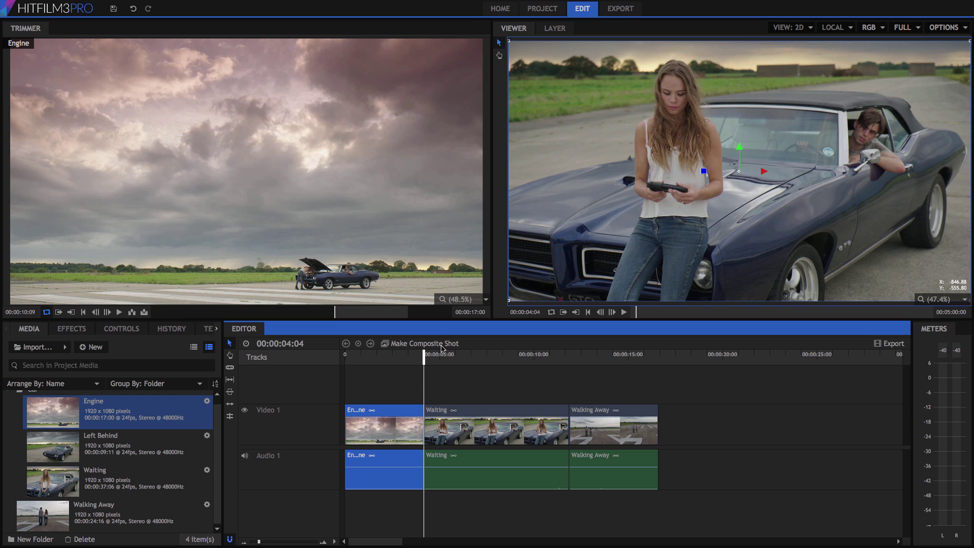
key(Page_Down)
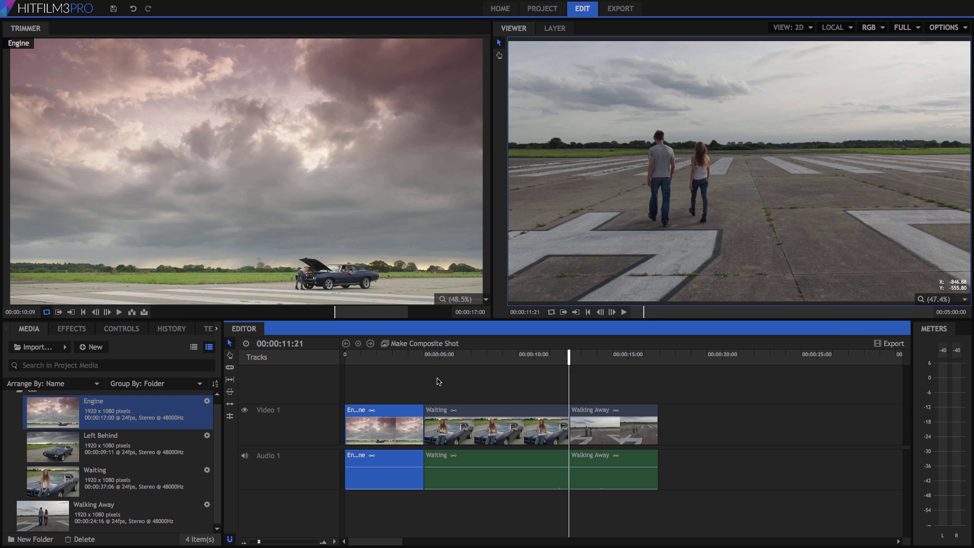
key(Page_Down)
key(Page_Up)
key(Page_Up)
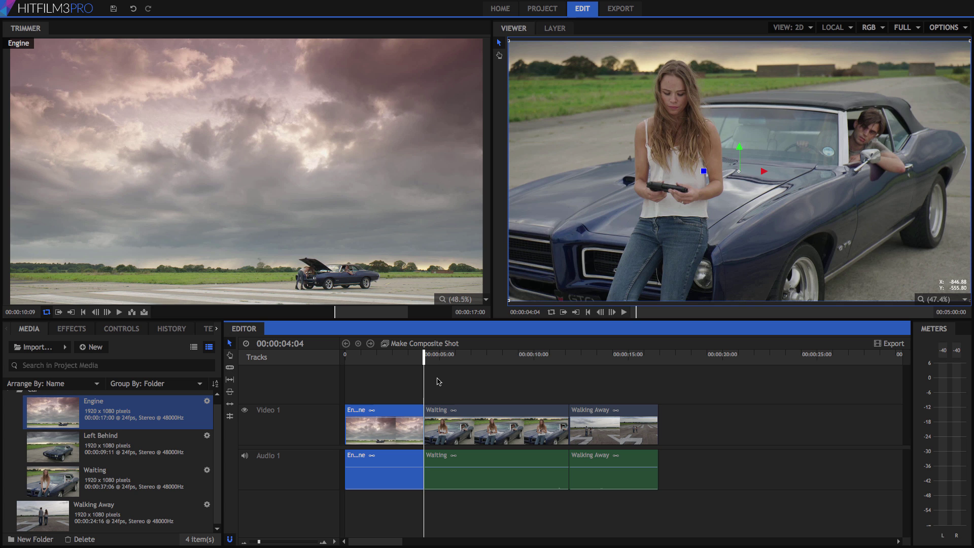
key(Page_Up)
key(Page_Down)
key(Page_Down)
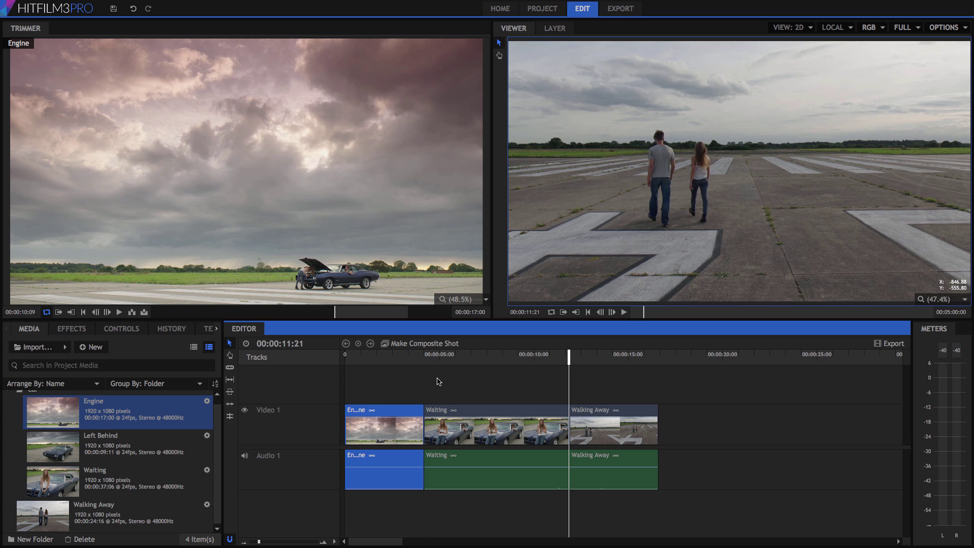
key(Page_Down)
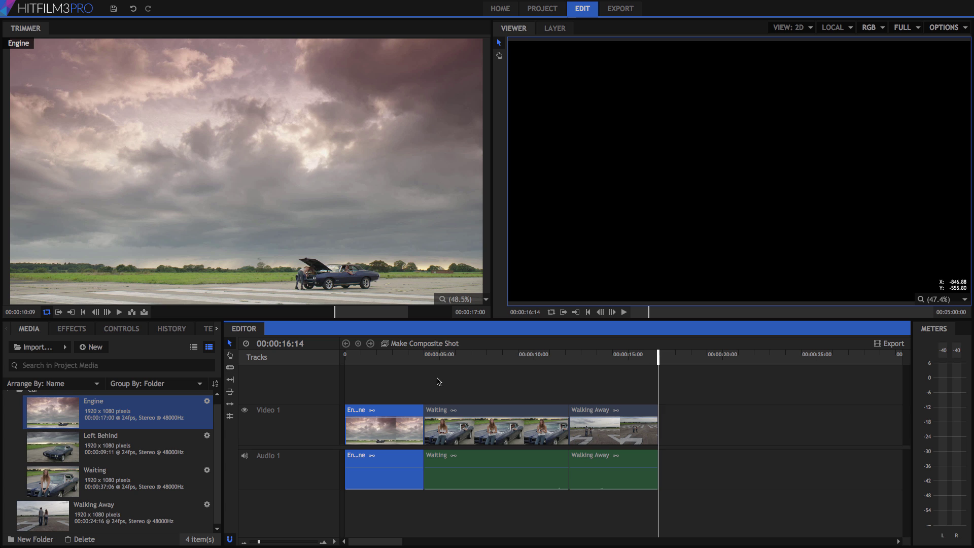
Trim the Left Behind clip to an out point at 00:00:04:09 and insert it directly after the Walking Away clip.
click(63, 449)
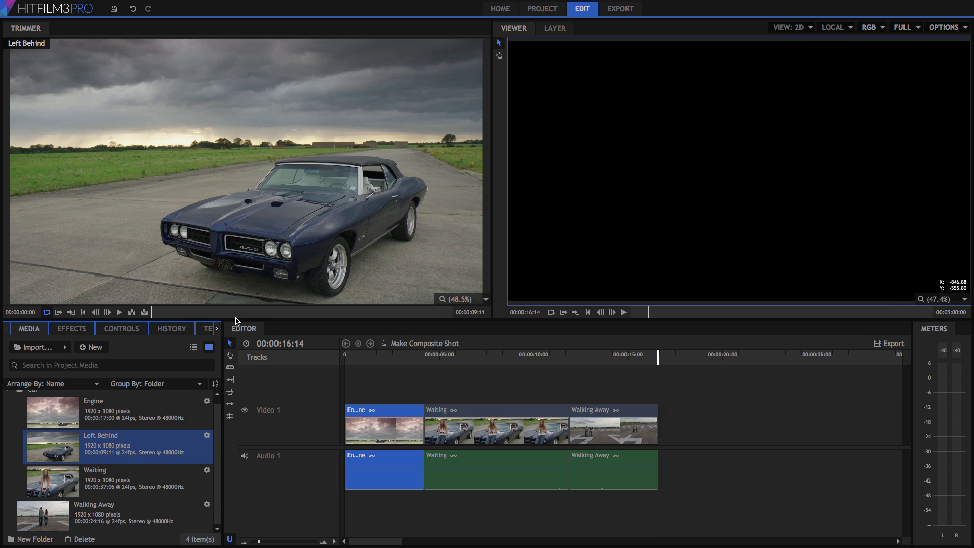
drag(238, 312, 292, 313)
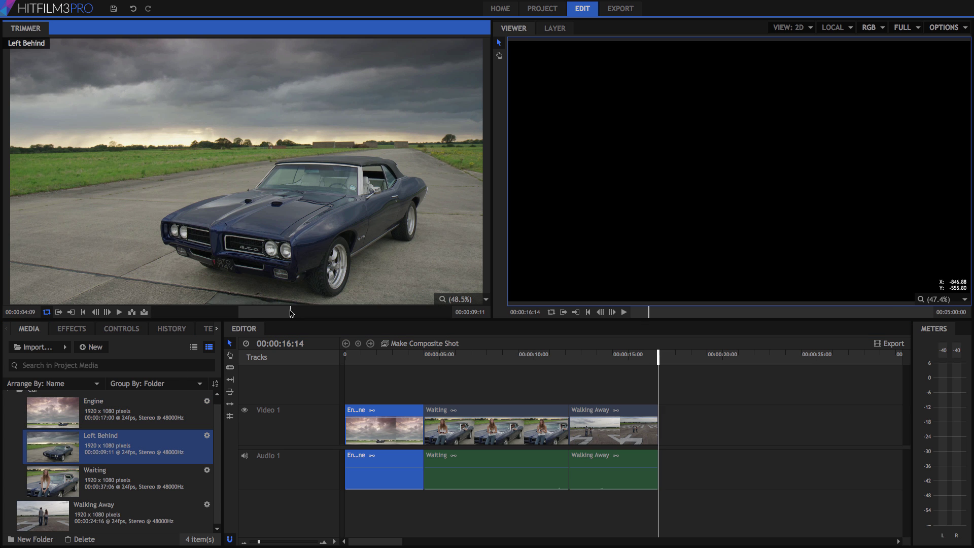
click(132, 313)
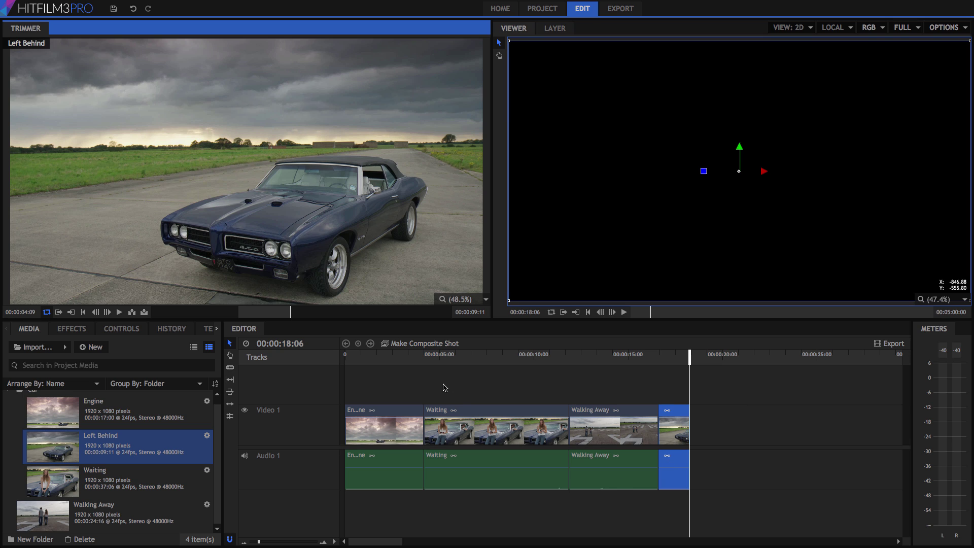
click(99, 348)
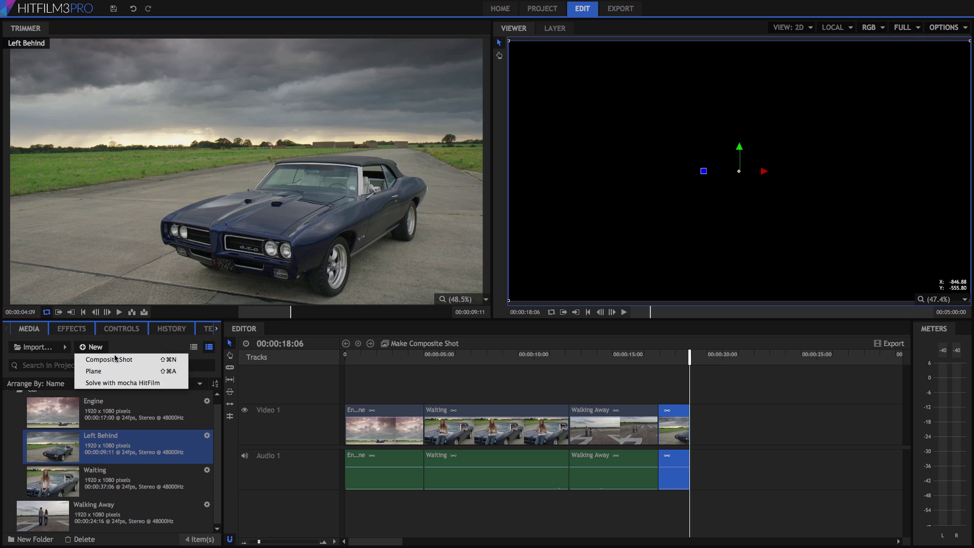
click(151, 345)
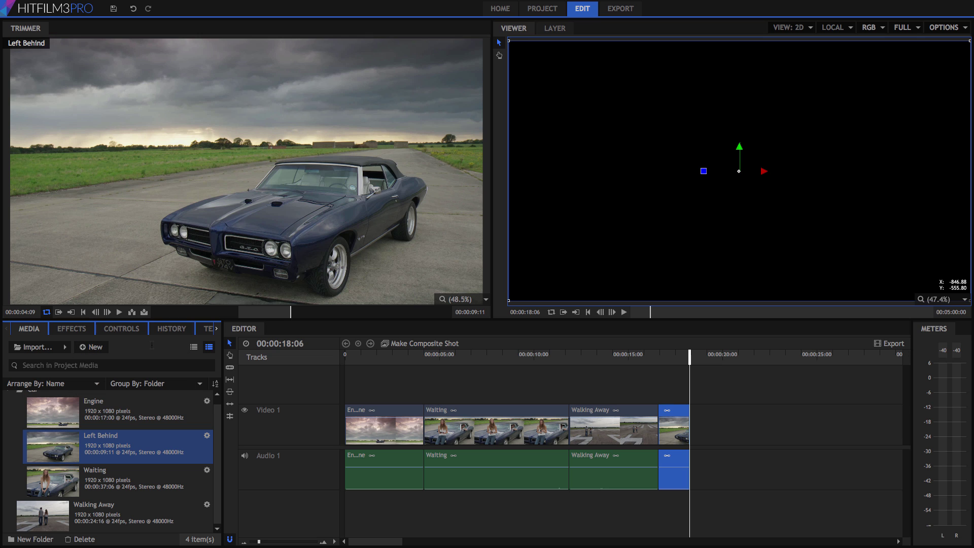